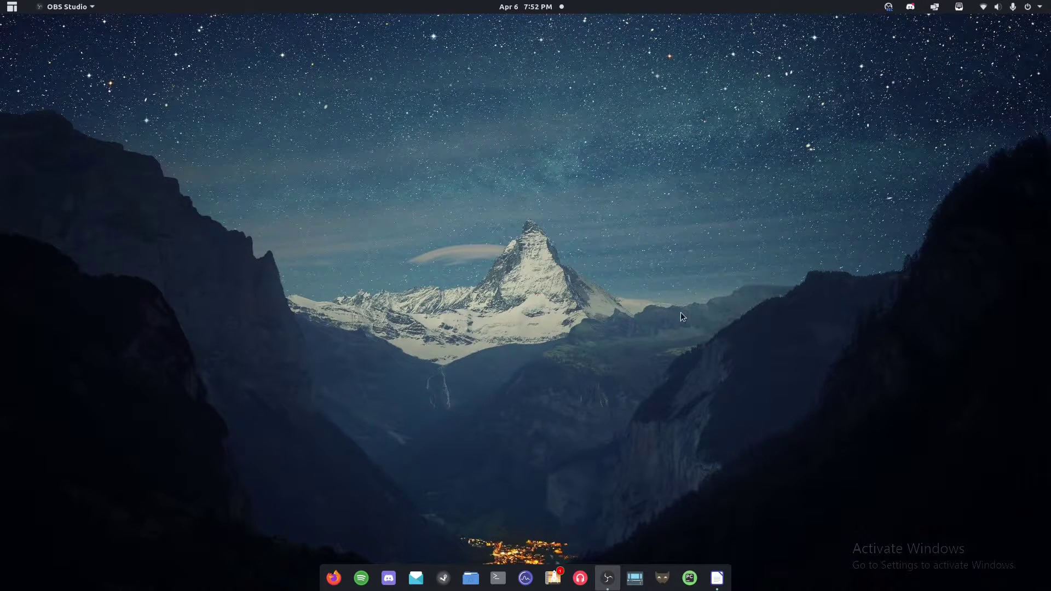
Review OBS Output settings, ending on Replay Buffer: enabled, 90 s maximum replay time.
click(722, 580)
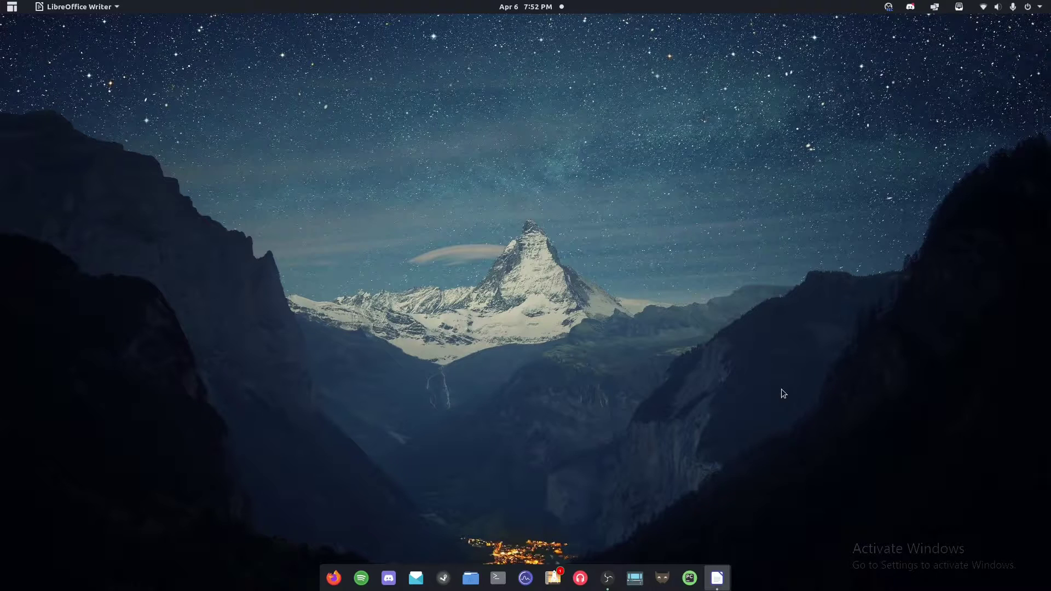
click(605, 580)
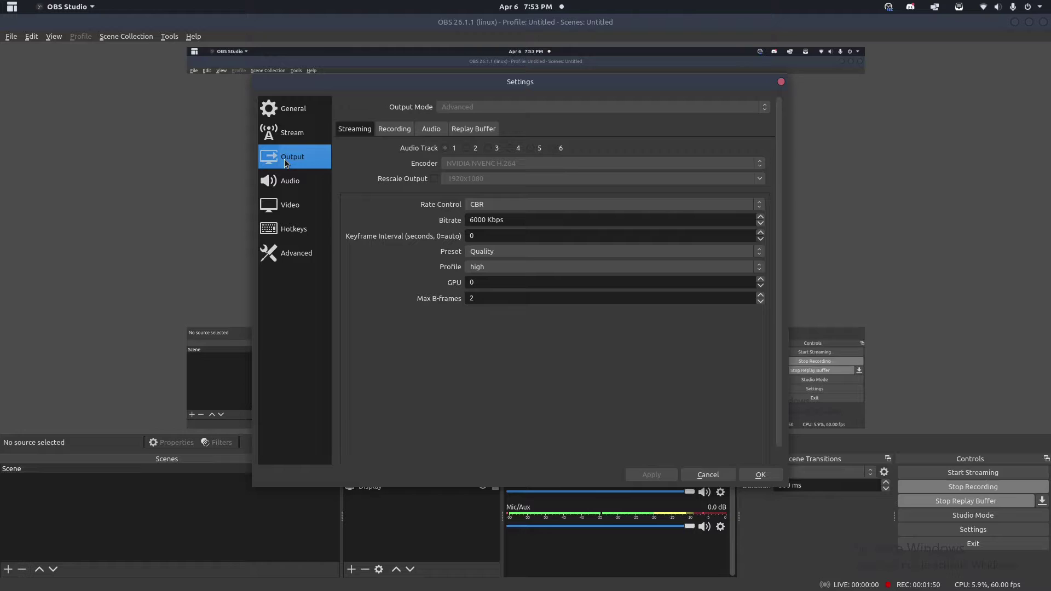
click(454, 130)
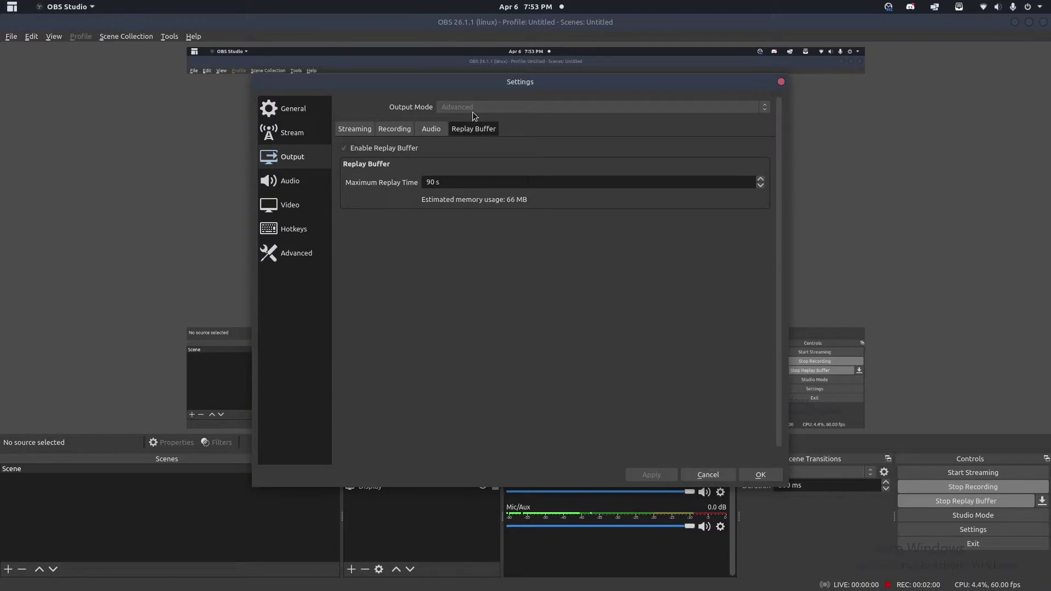
click(355, 129)
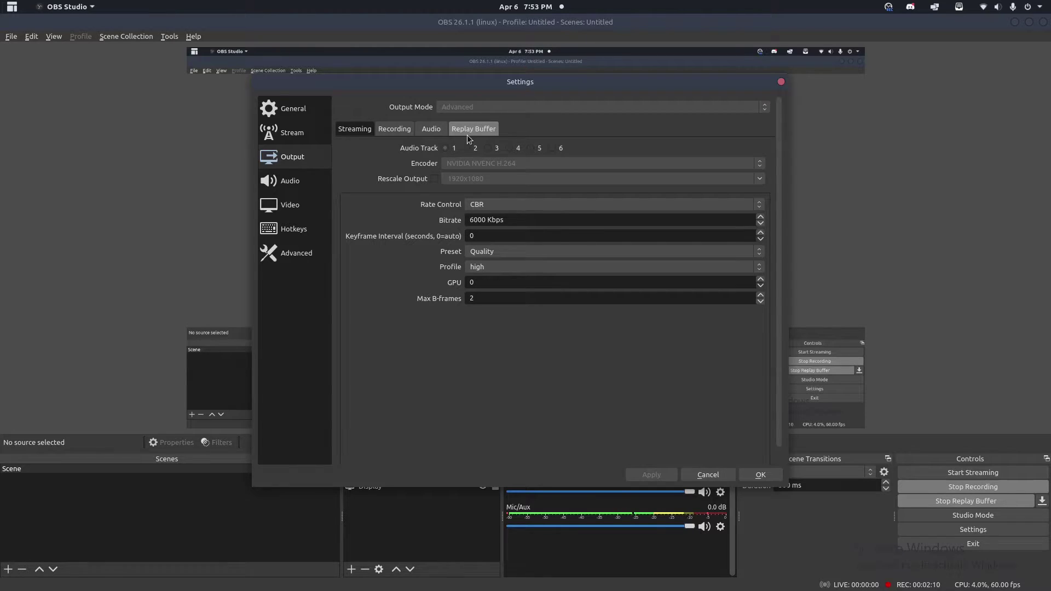
click(461, 132)
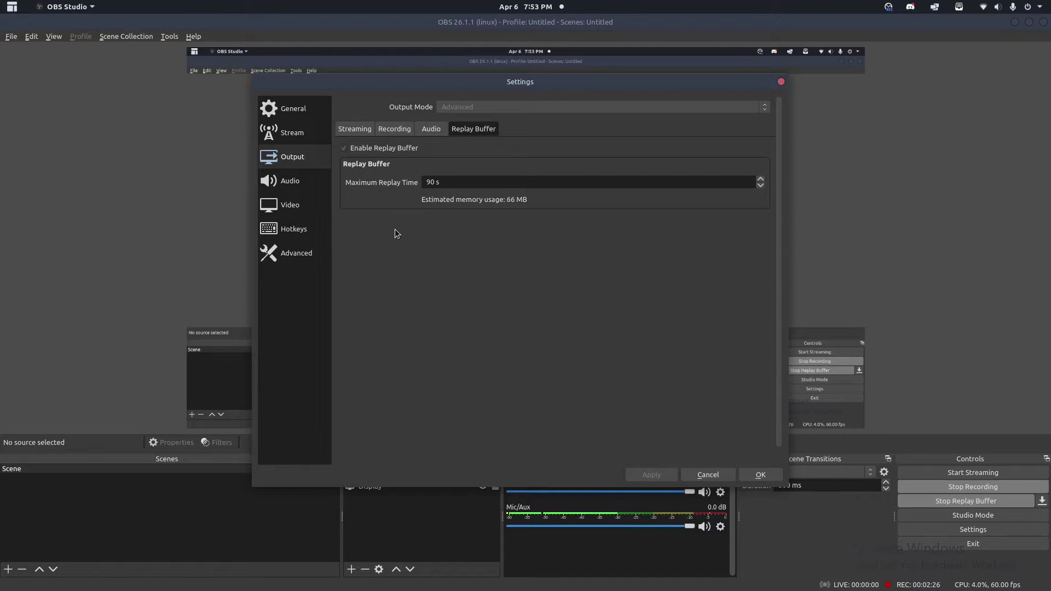
Confirm the Replay Buffer Save Replay hotkey is F9, then save and close Settings.
click(276, 228)
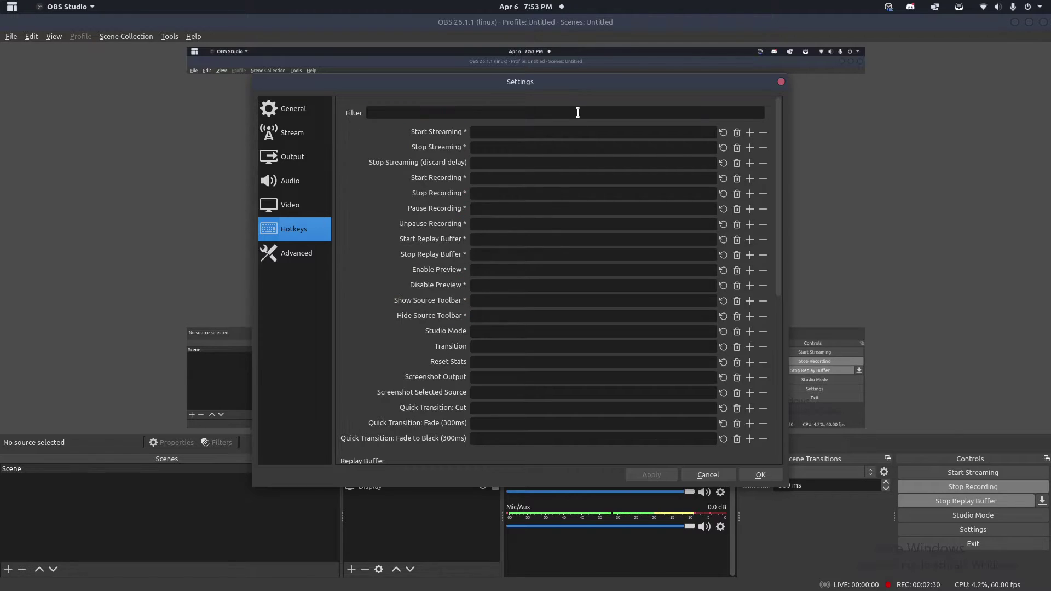
scroll(623, 208, down, 1)
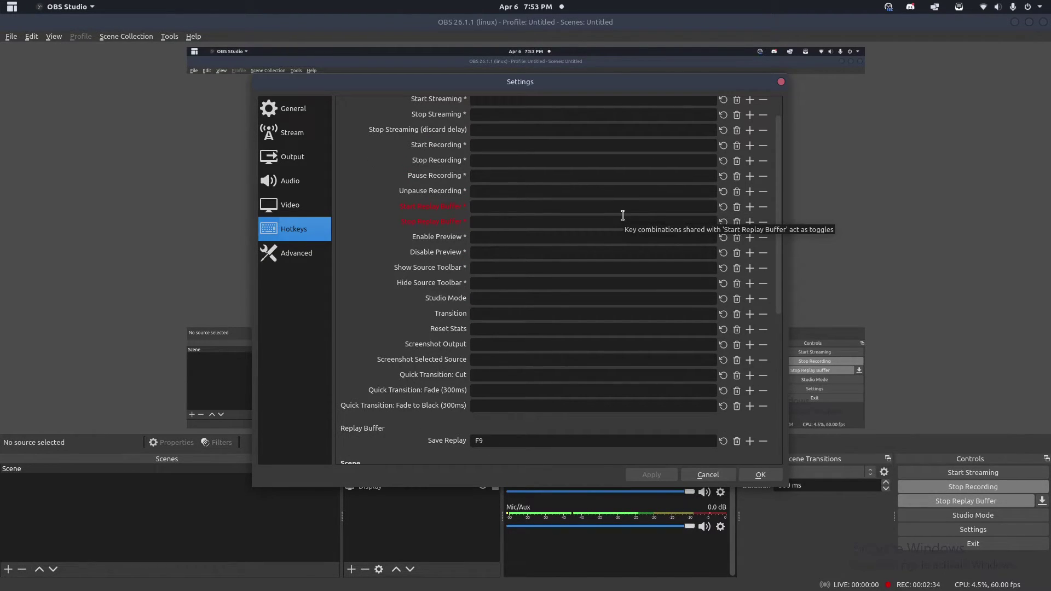
scroll(618, 231, down, 3)
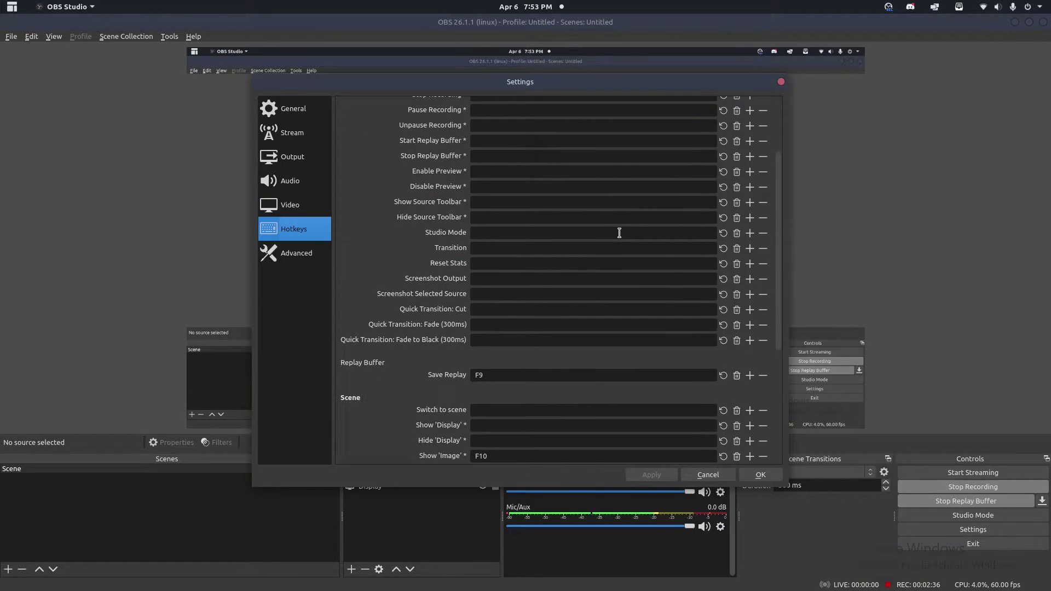
scroll(618, 232, down, 1)
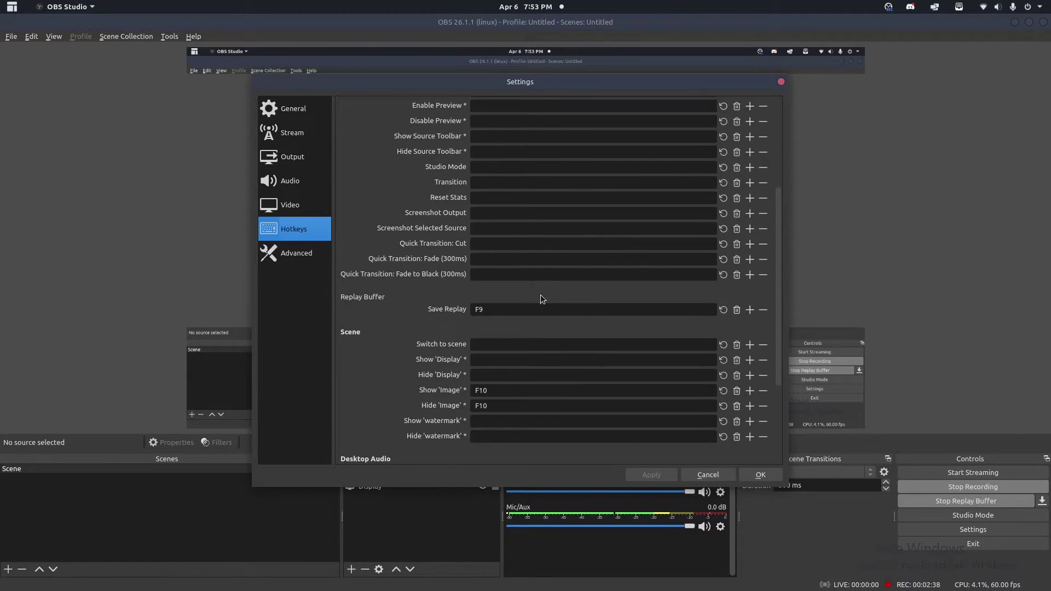
scroll(540, 294, down, 1)
click(379, 266)
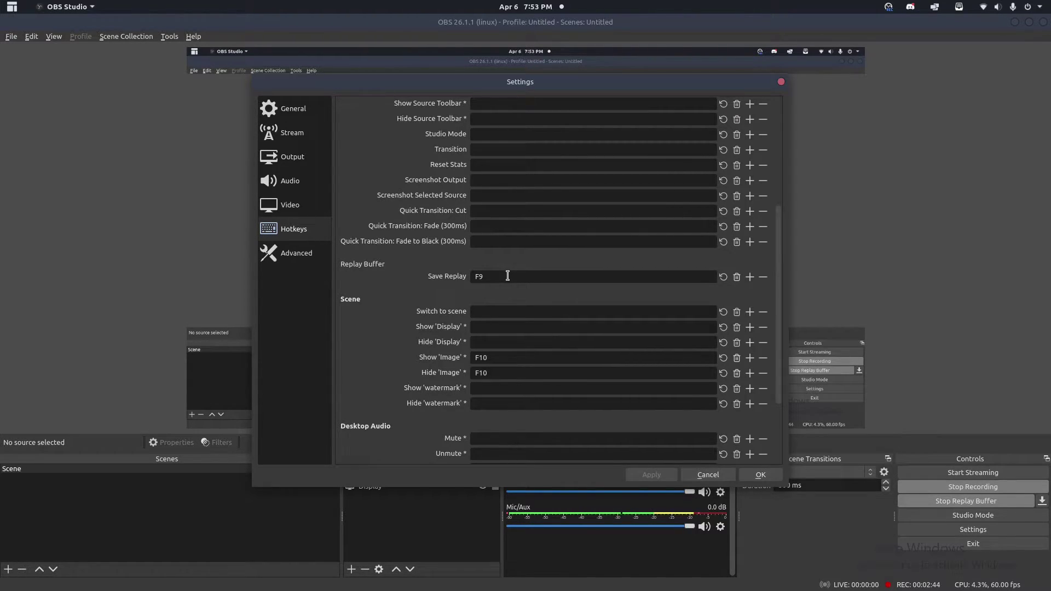
click(507, 277)
click(758, 472)
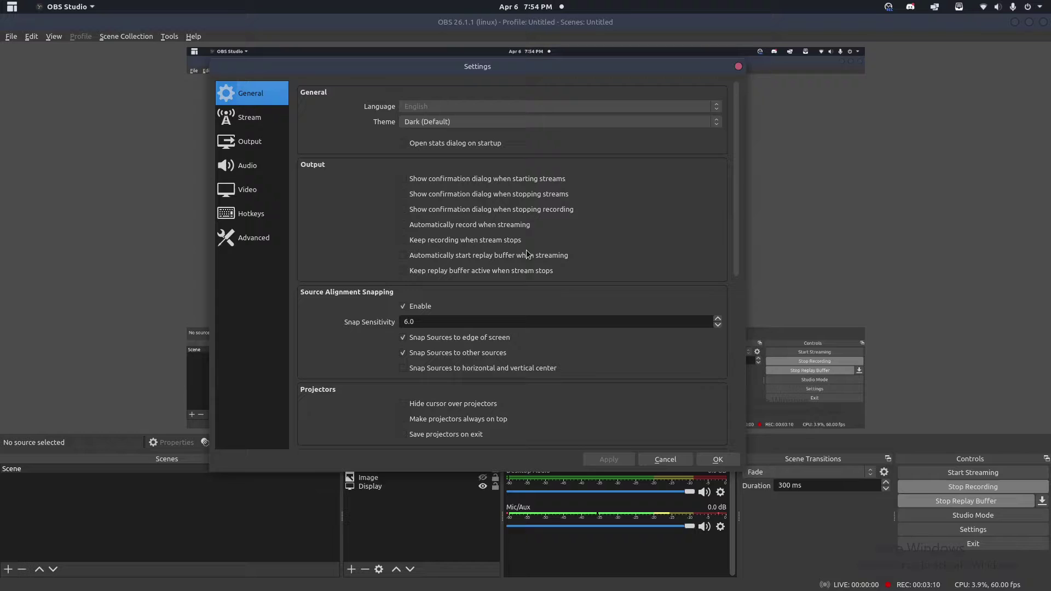
Enable 'Minimize to system tray when started' in General, then apply and confirm the settings.
scroll(520, 291, down, 1)
scroll(505, 285, up, 1)
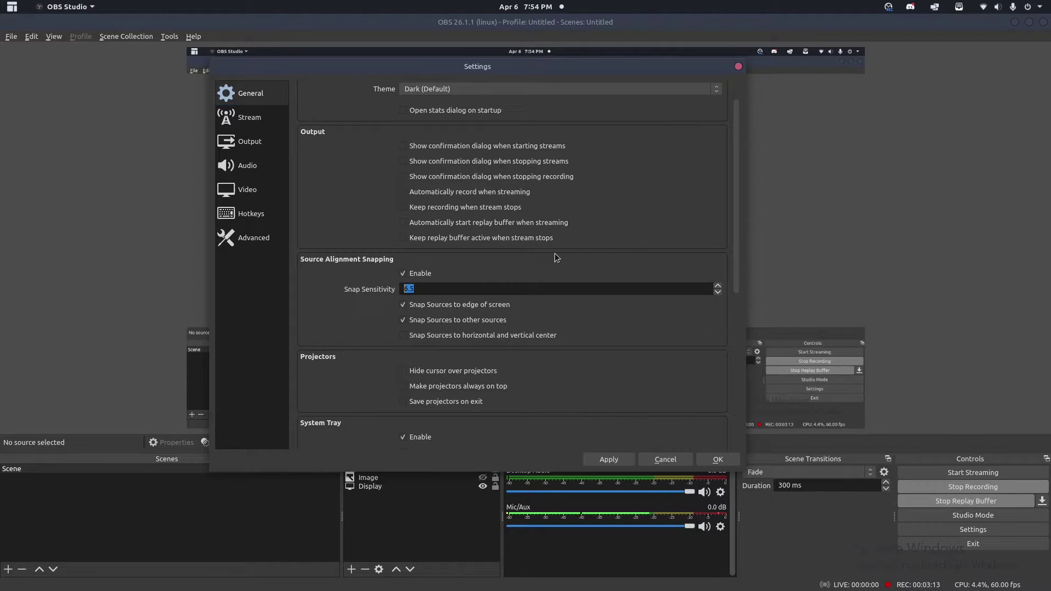
scroll(554, 253, up, 1)
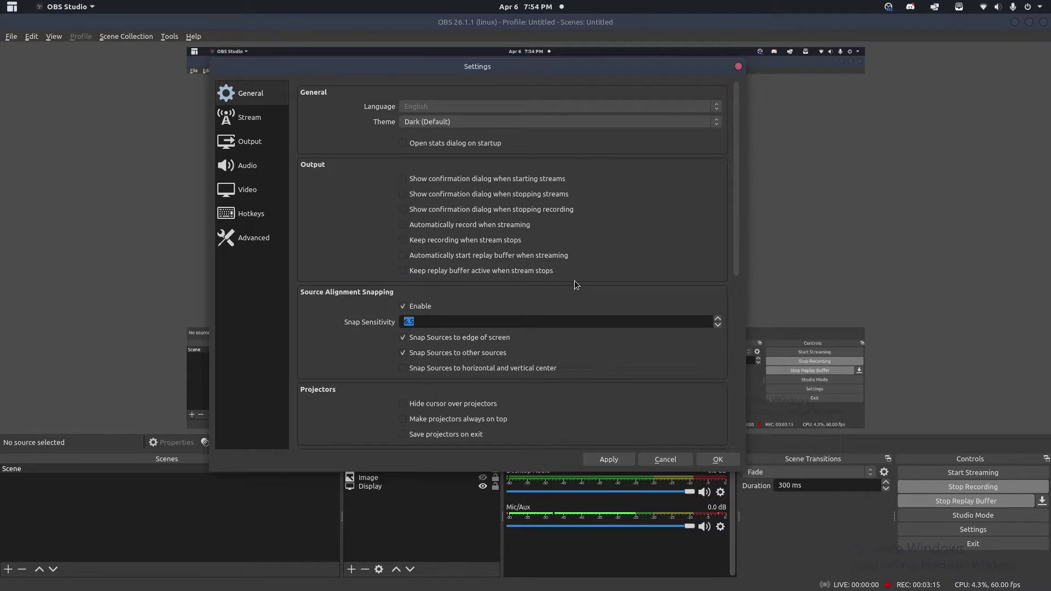
scroll(570, 289, down, 2)
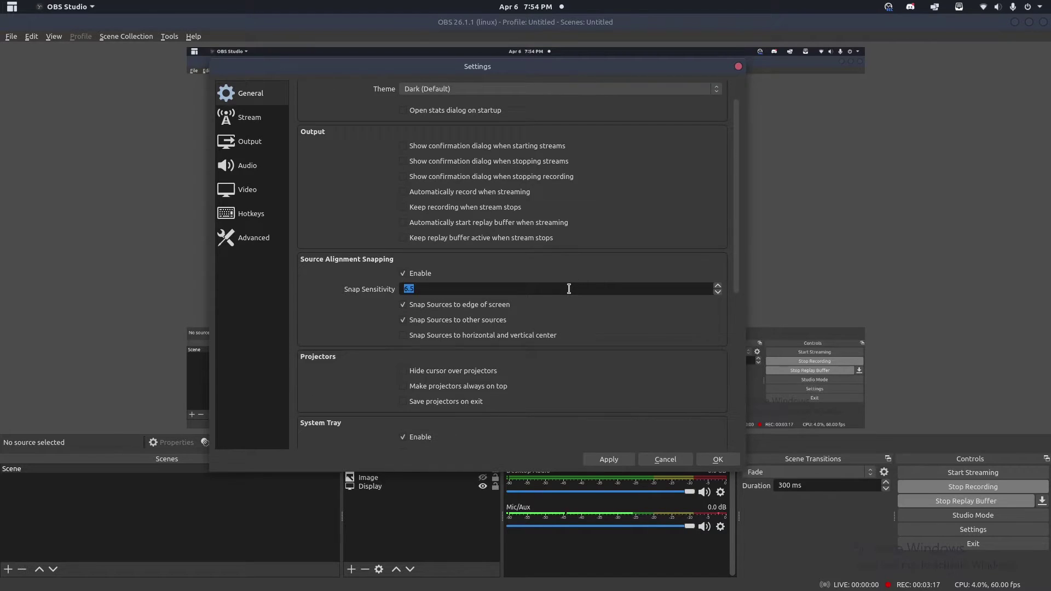
scroll(555, 334, down, 3)
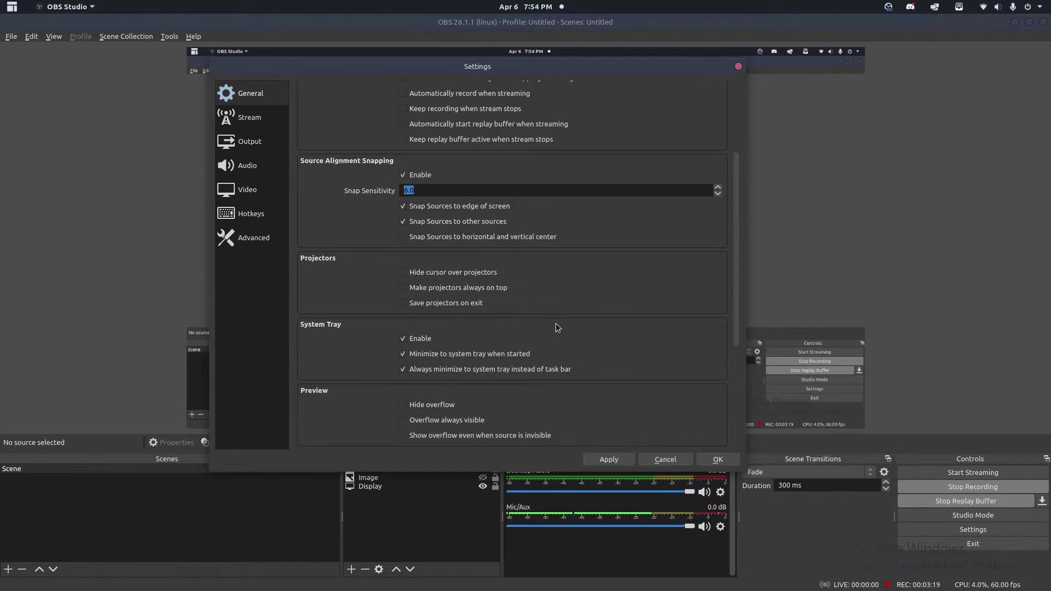
click(279, 303)
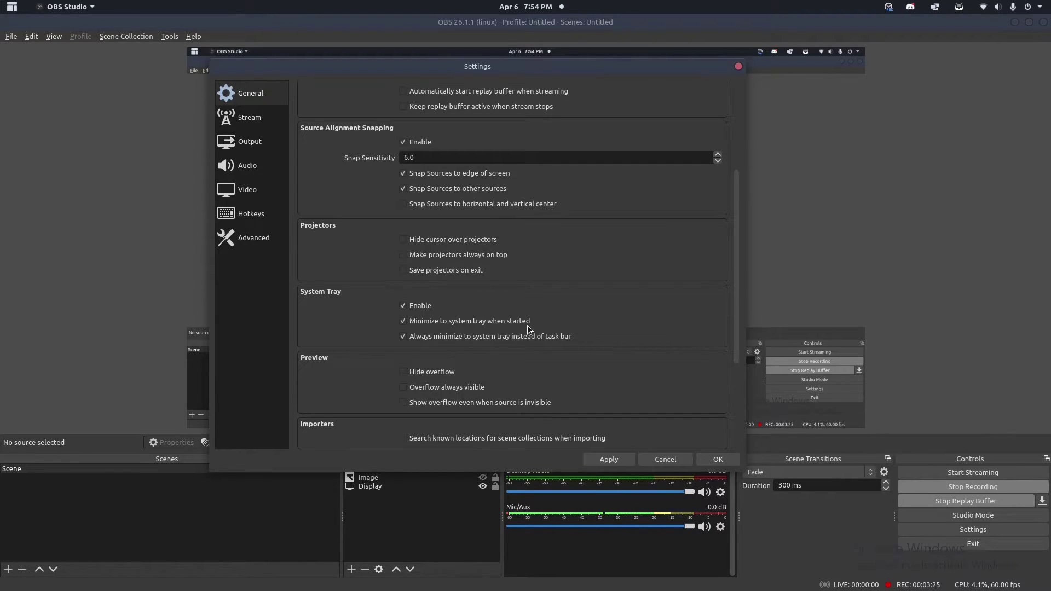
click(402, 322)
scroll(500, 324, down, 1)
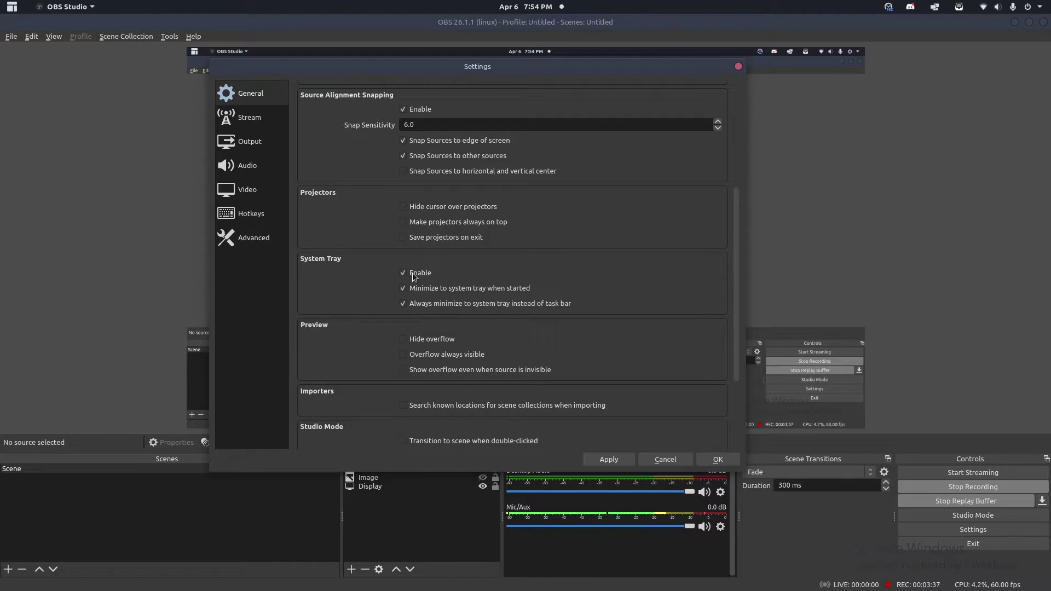
click(596, 462)
click(717, 459)
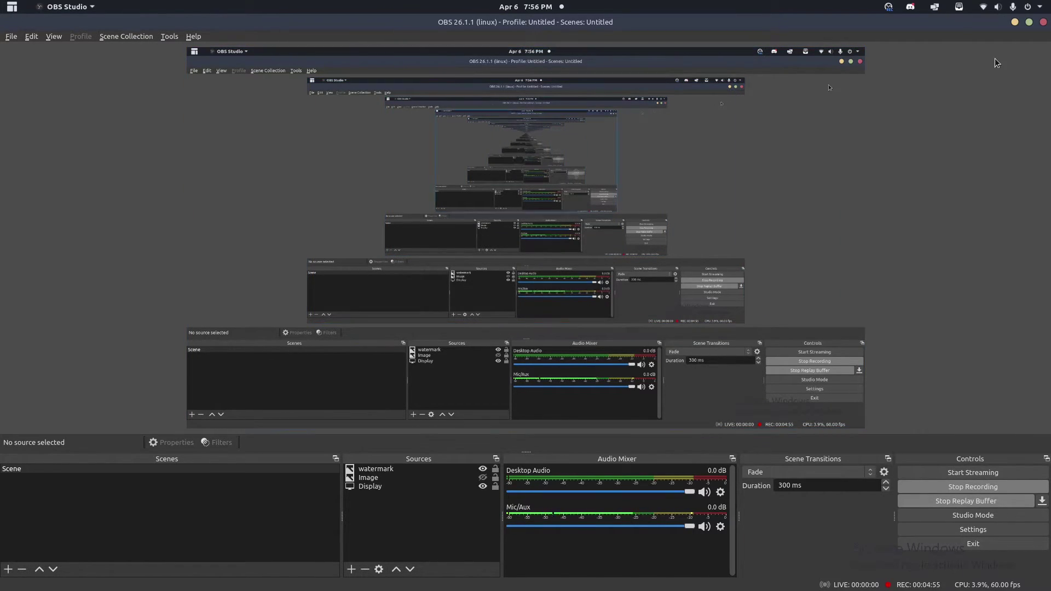
Hide OBS and launch Startup Applications by searching 'startup' in the Applications menu.
key(super)
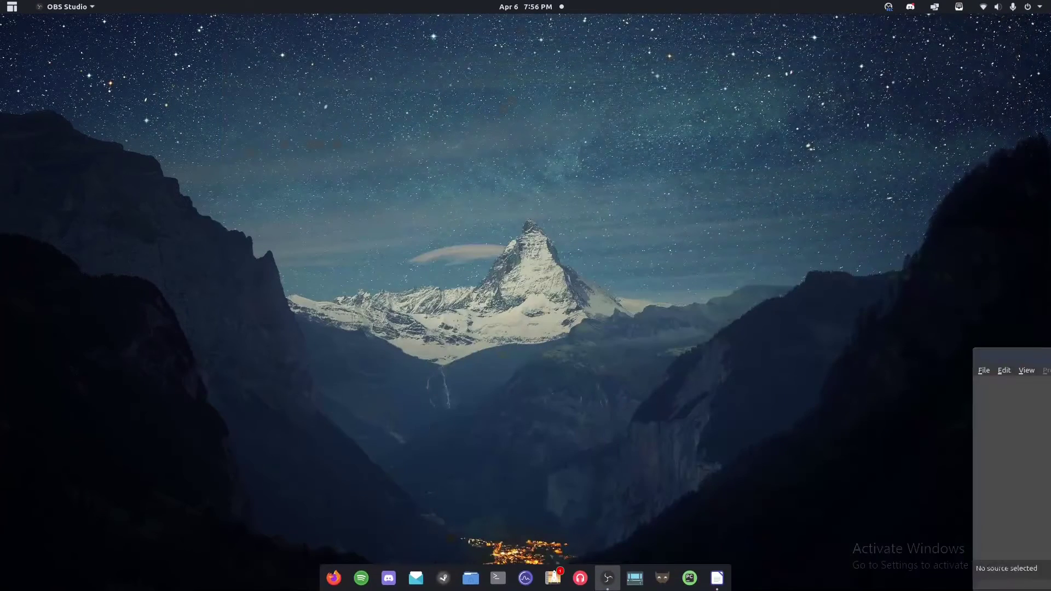
click(718, 577)
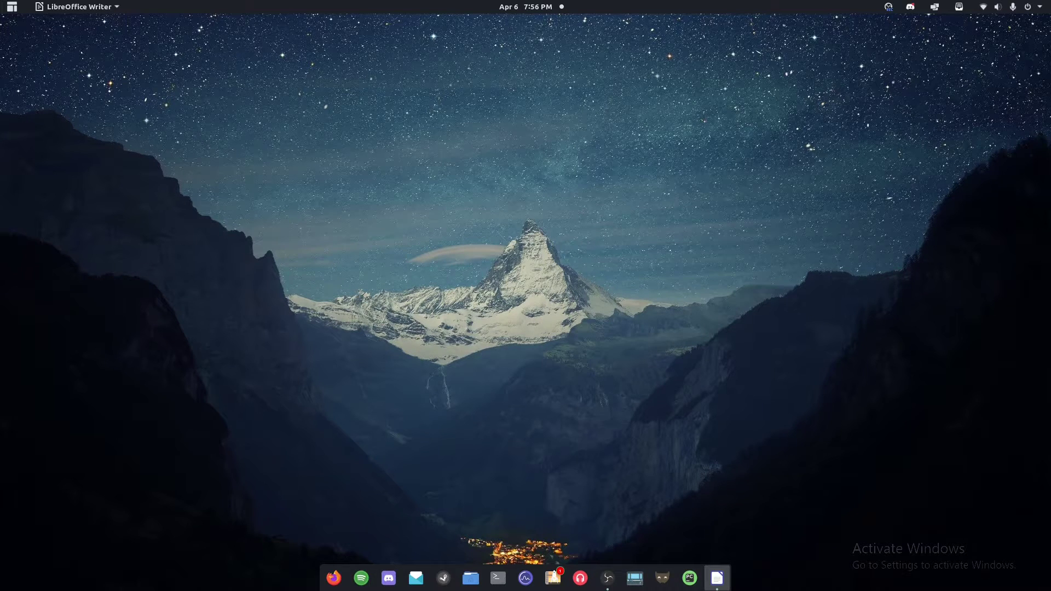
click(11, 6)
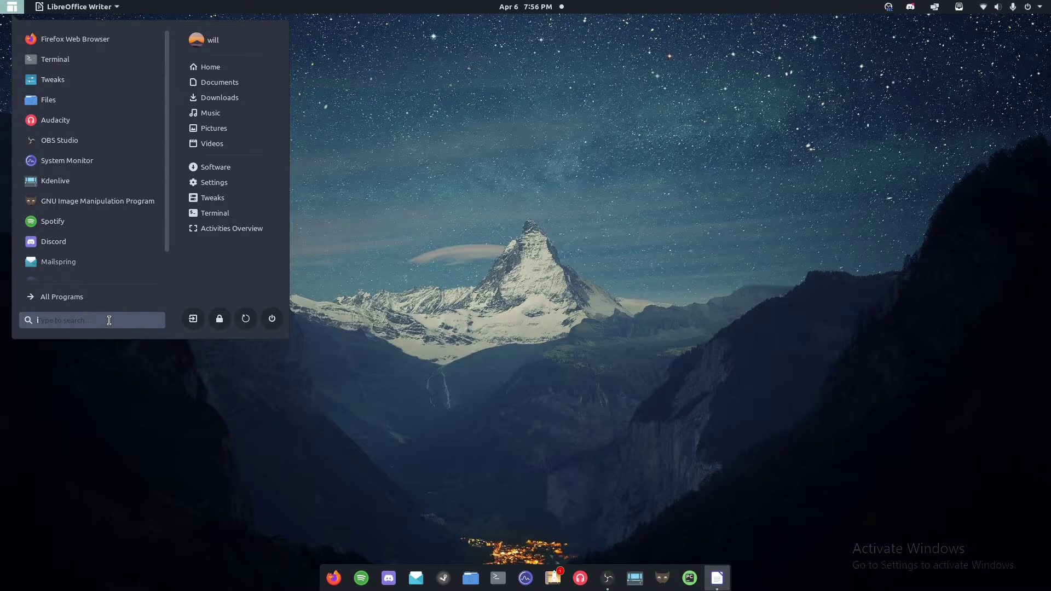
text(startup)
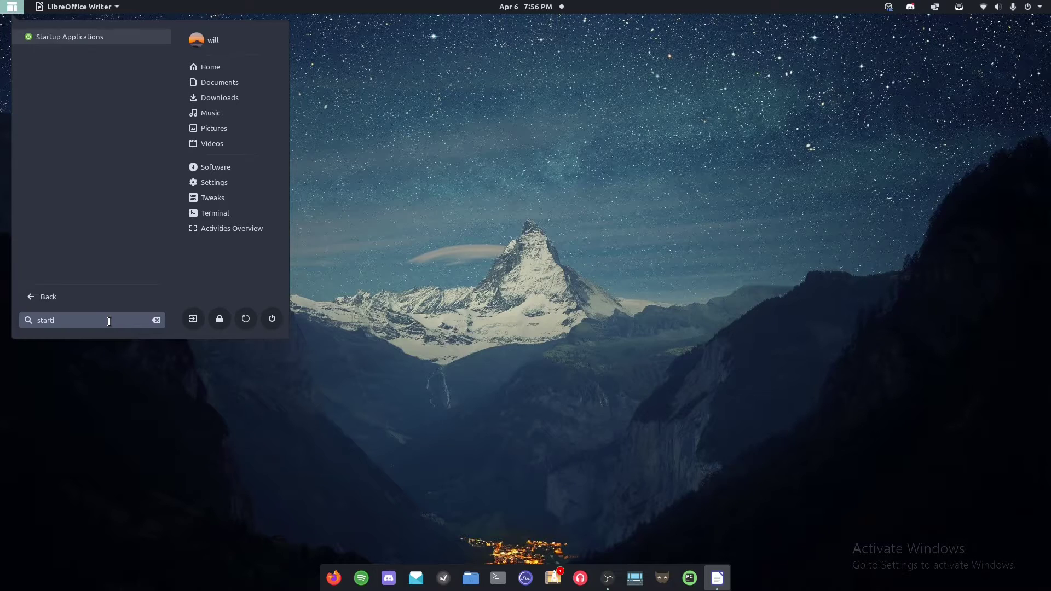
key(Return)
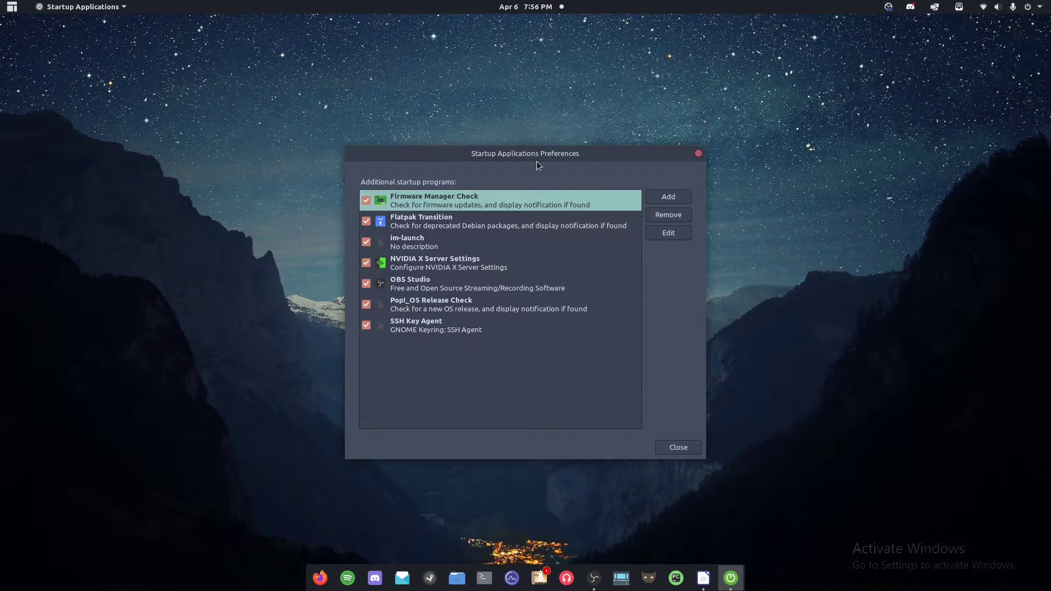
Move the Startup Applications window and select the existing OBS Studio entry.
drag(529, 161, 459, 138)
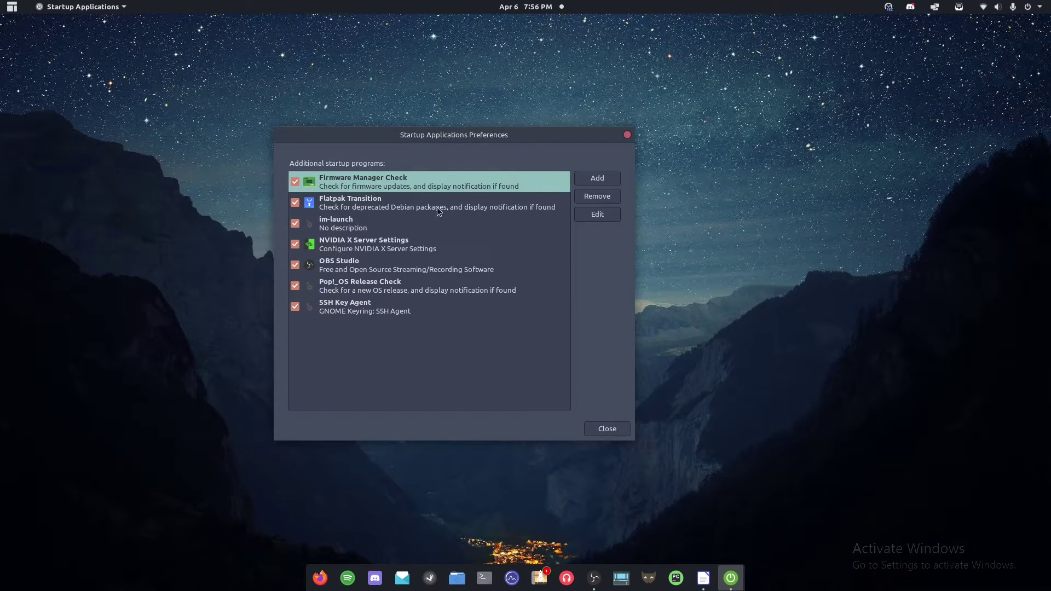
click(371, 276)
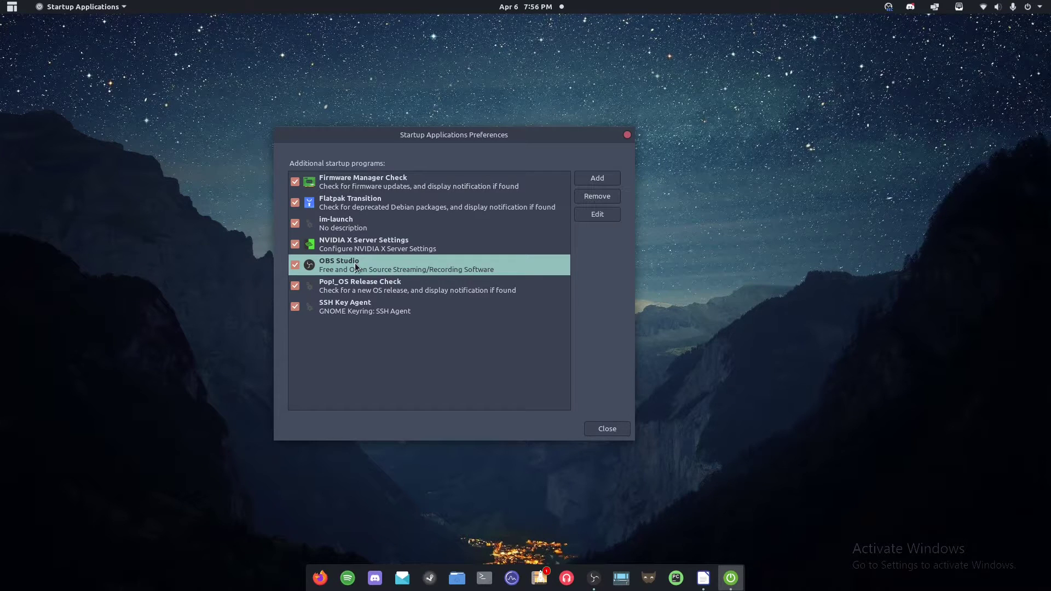
click(390, 247)
click(407, 264)
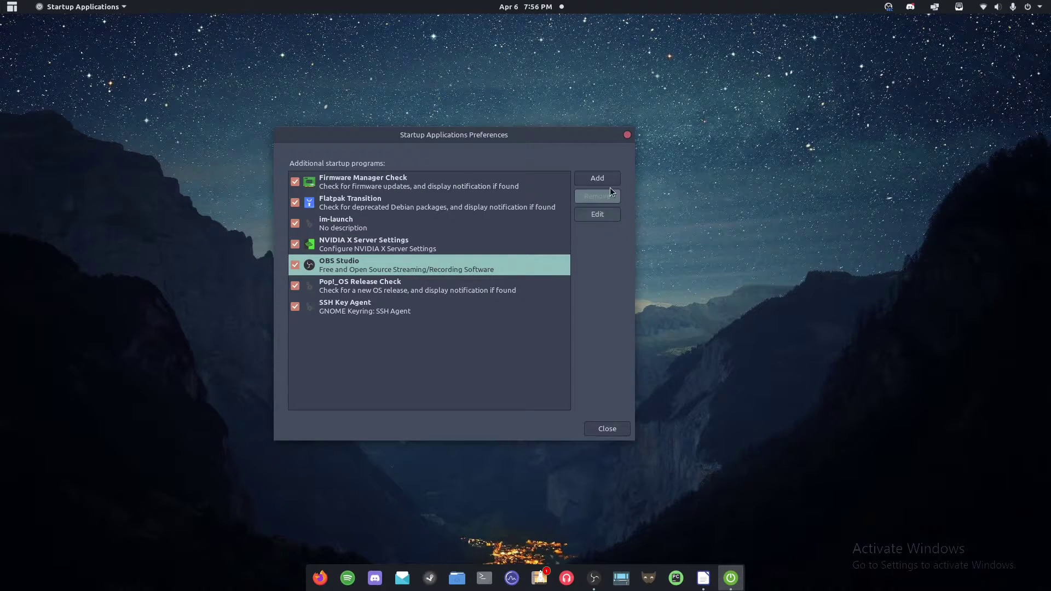
Start a new startup program named 'OBS Studio' with an obs --startreplaybuffer style command.
click(597, 178)
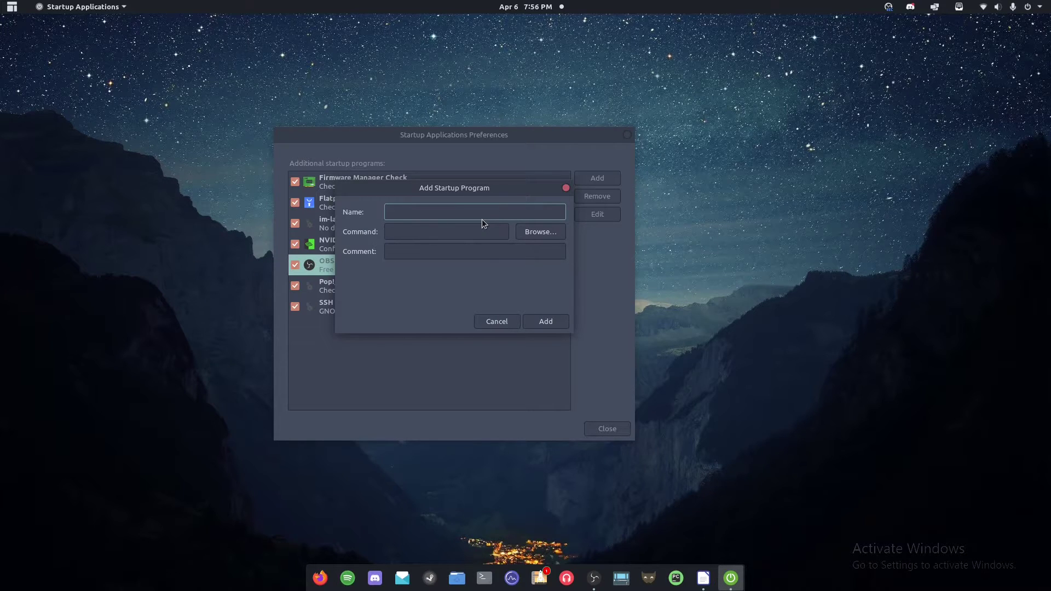
text(OBS Studio)
click(483, 230)
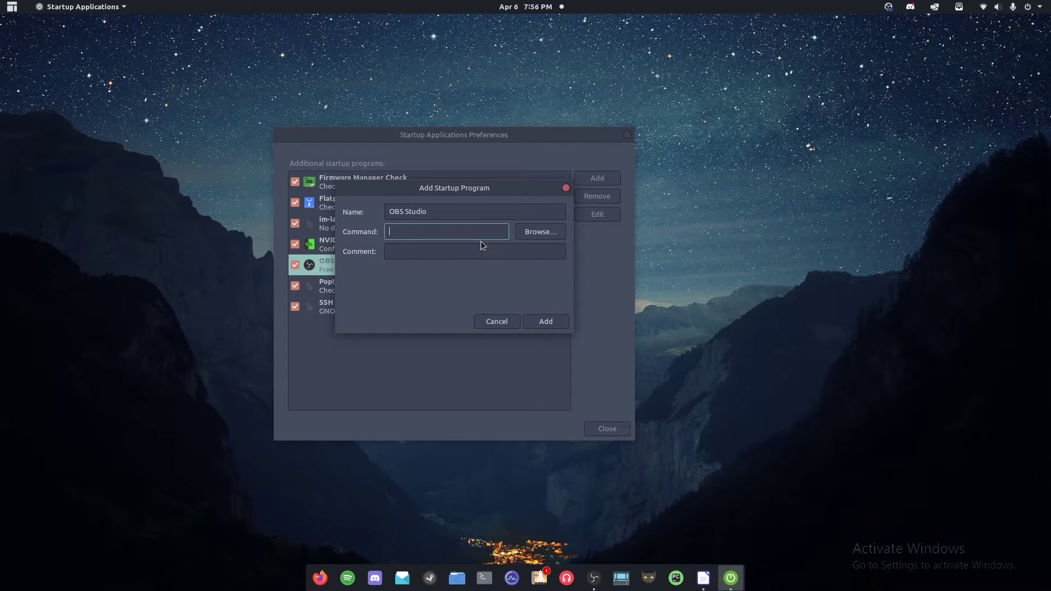
text(obs --)
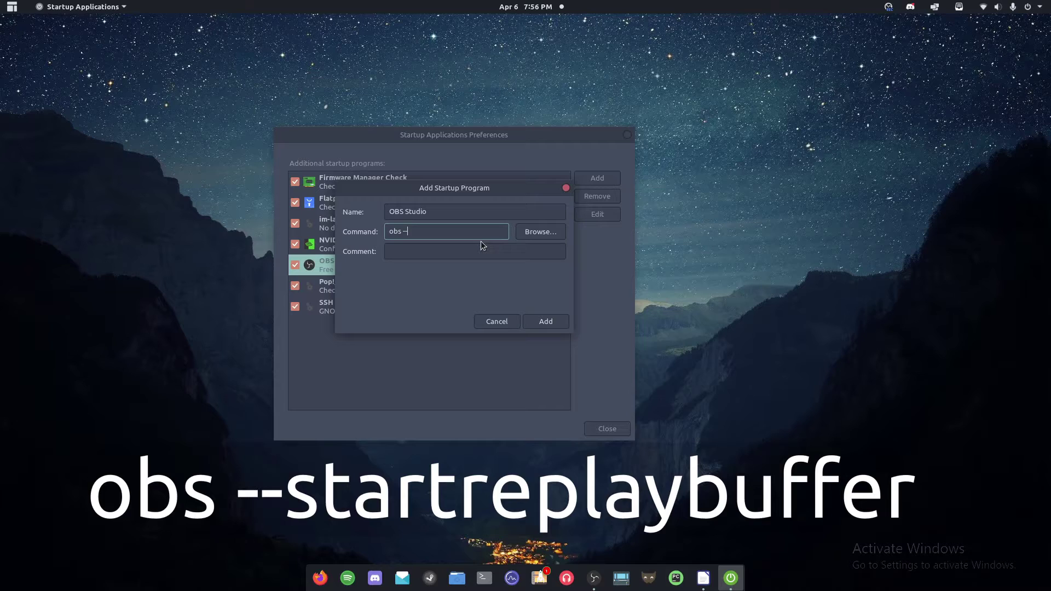
text(startreplaaybuffe)
Enter the comment 'OBS studio', review the fields, then close the form without adding it.
click(478, 253)
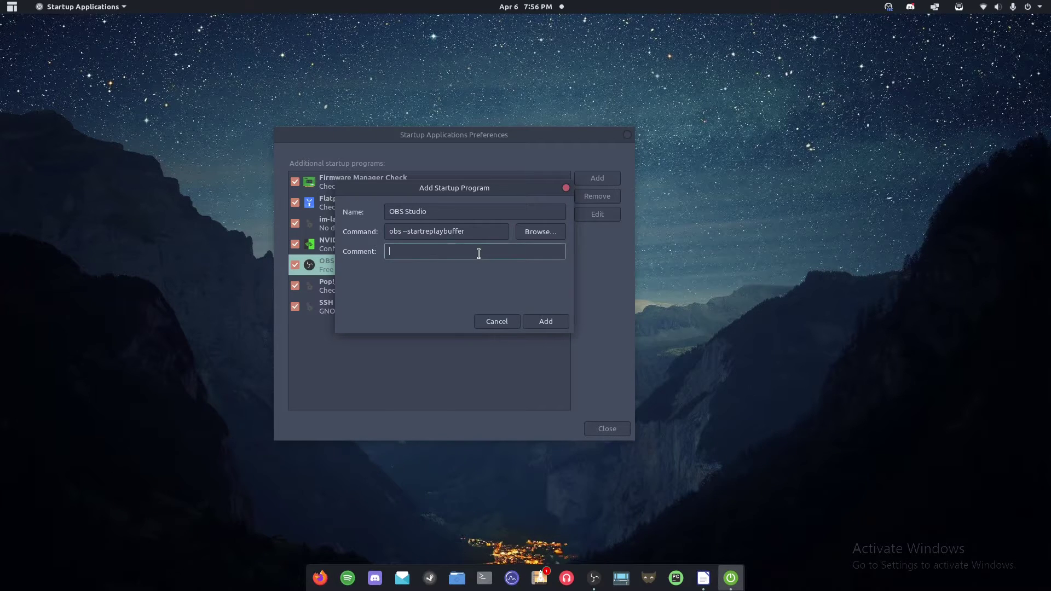
text(OBS studio)
triple_click(442, 252)
click(487, 256)
drag(479, 231, 402, 232)
click(469, 232)
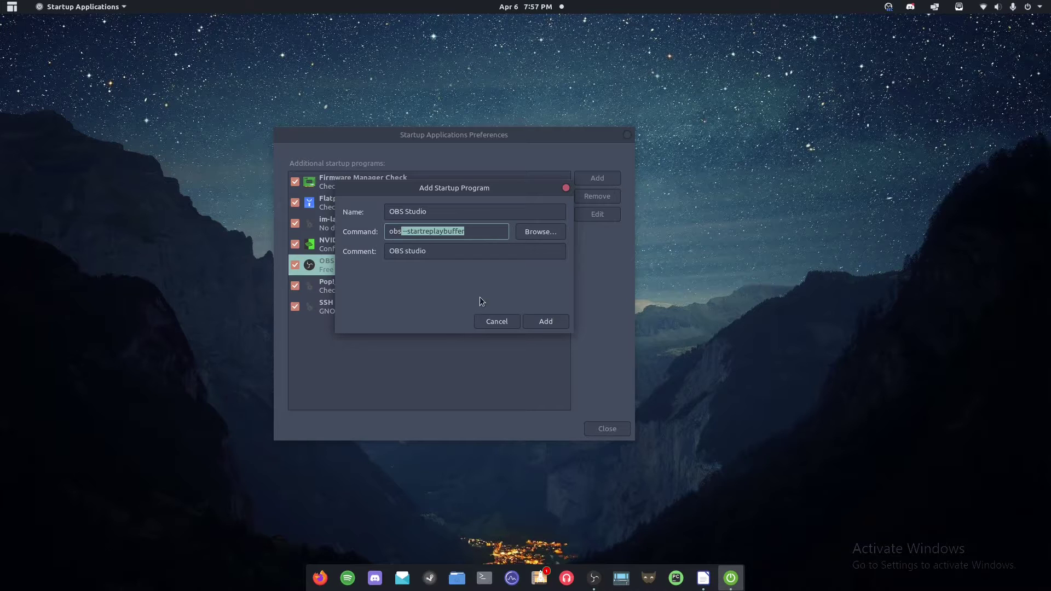
click(510, 324)
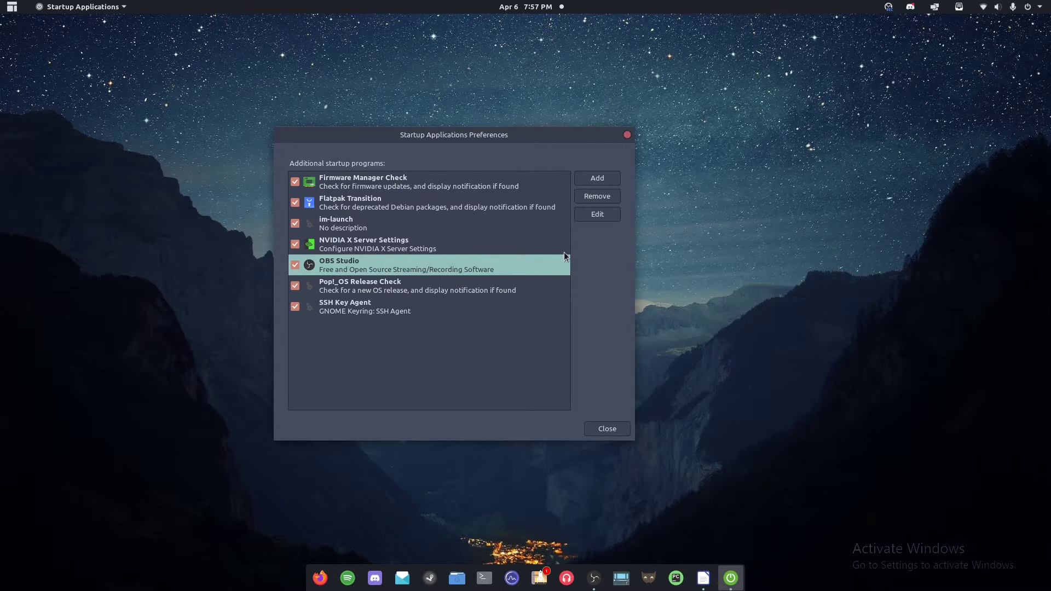
Check the OBS Studio entry's obs --startreplaybuffer command in Edit, close it, and move the window aside.
click(598, 214)
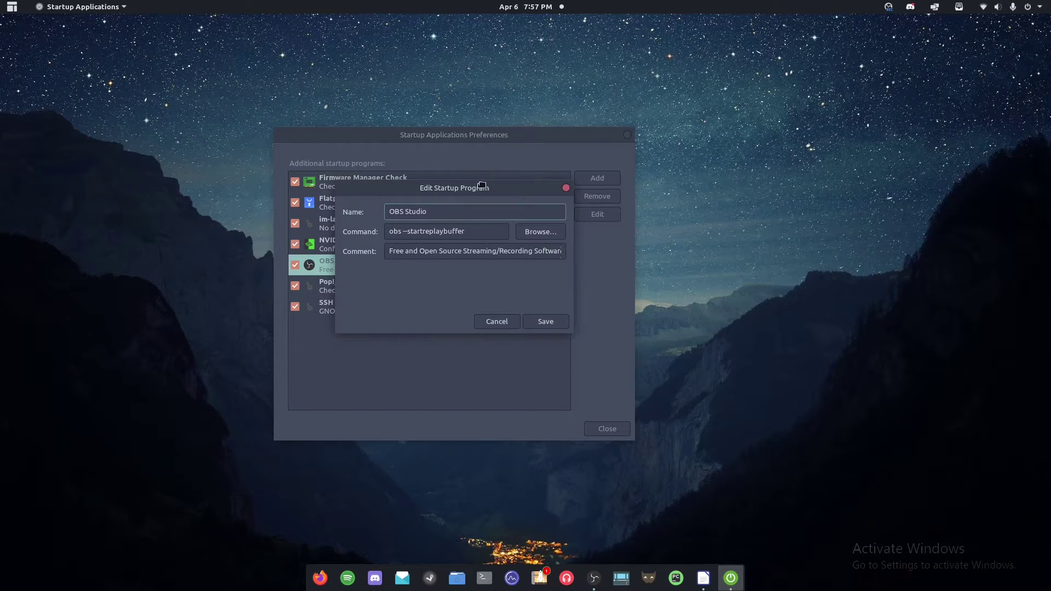
drag(481, 183, 451, 204)
click(446, 244)
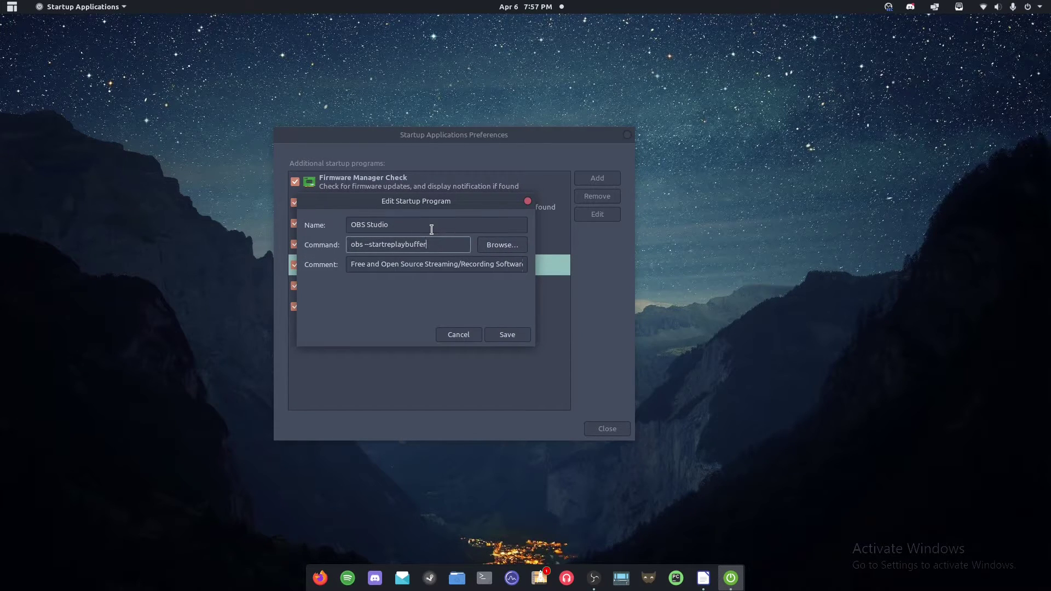
click(425, 264)
key(Escape)
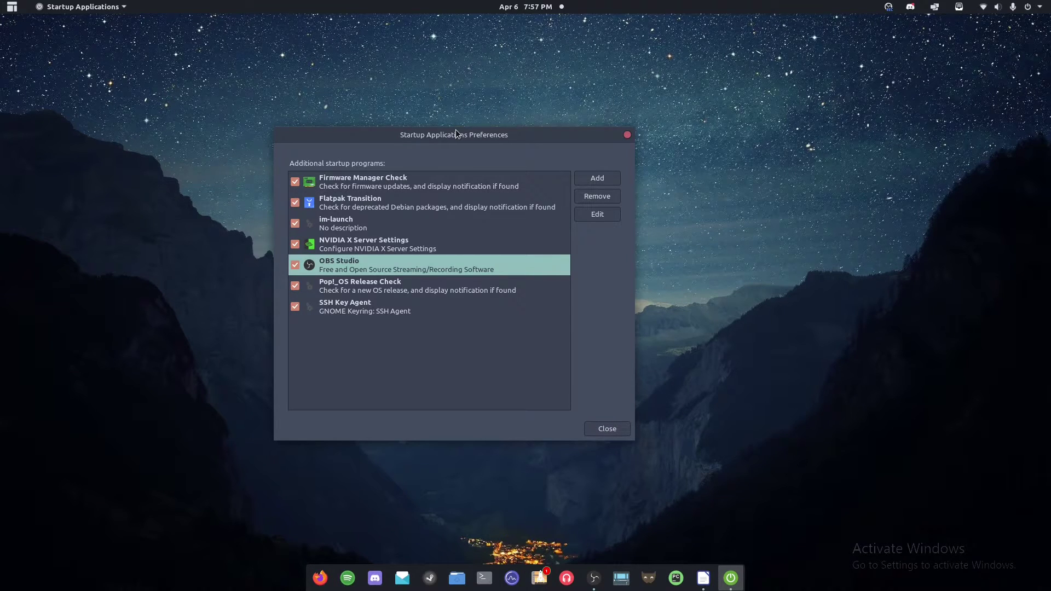
drag(456, 133, 482, 138)
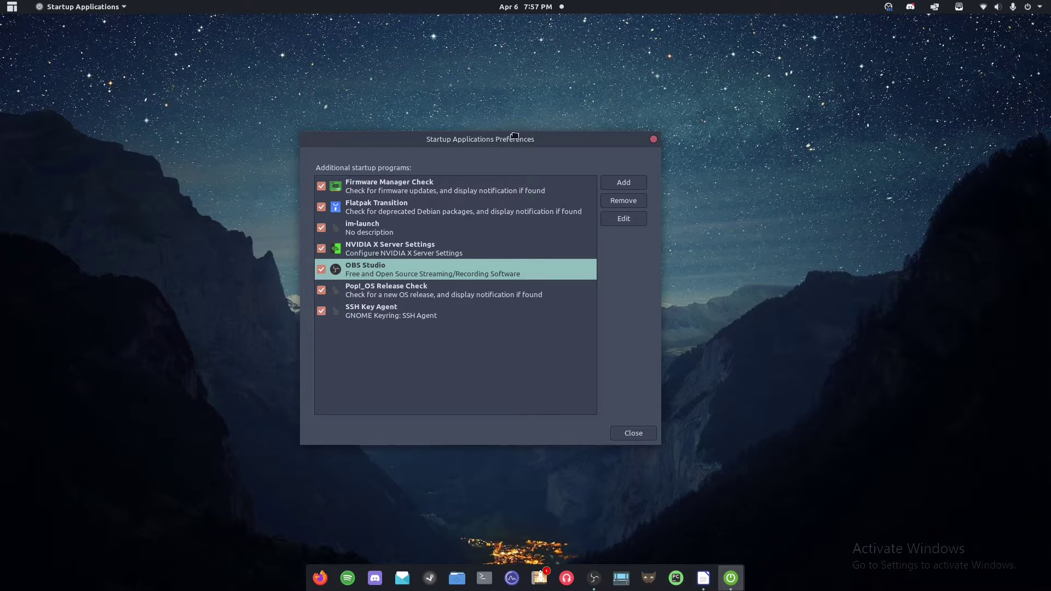
drag(514, 135, 447, 147)
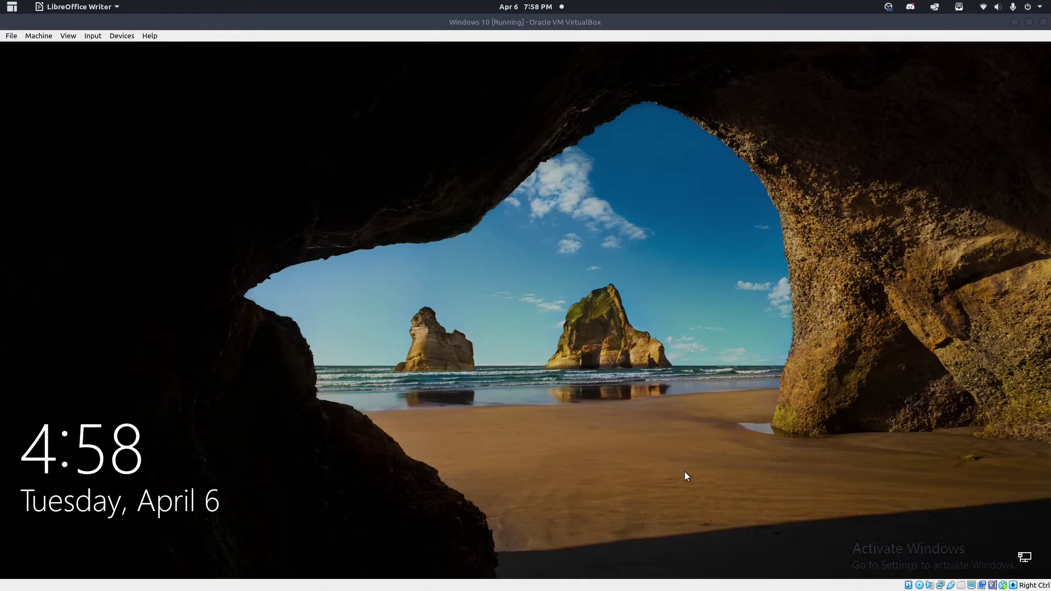
Dismiss the Windows lock screen and sign in with the account password.
click(336, 497)
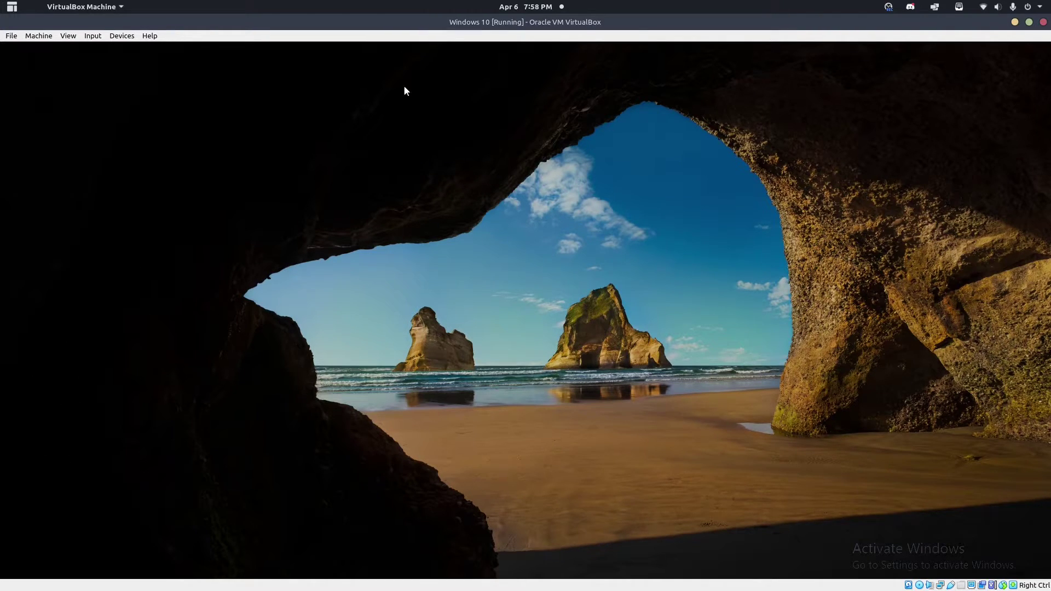
text(a********)
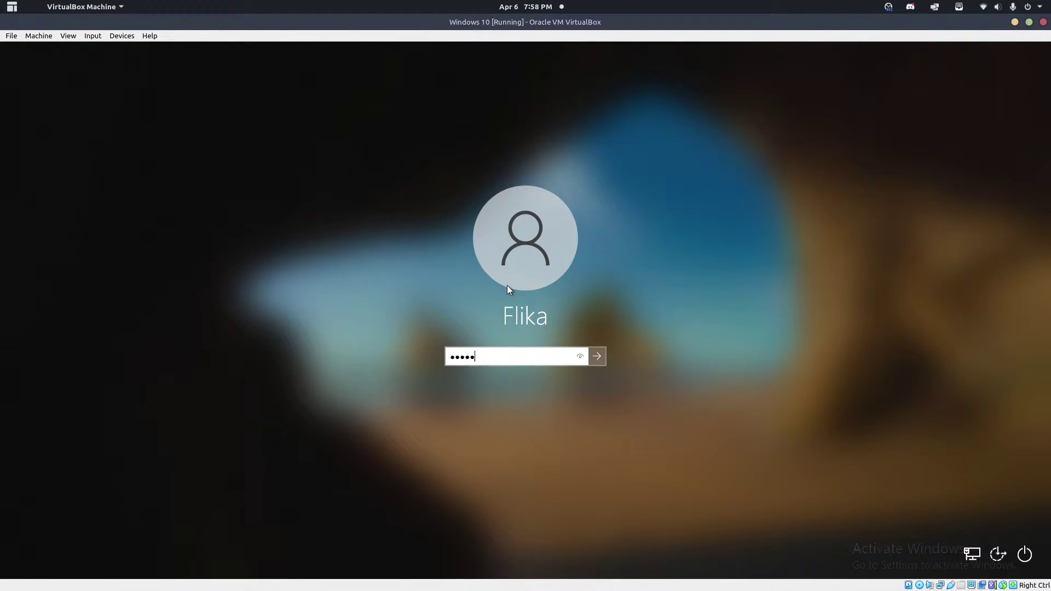
key(Return)
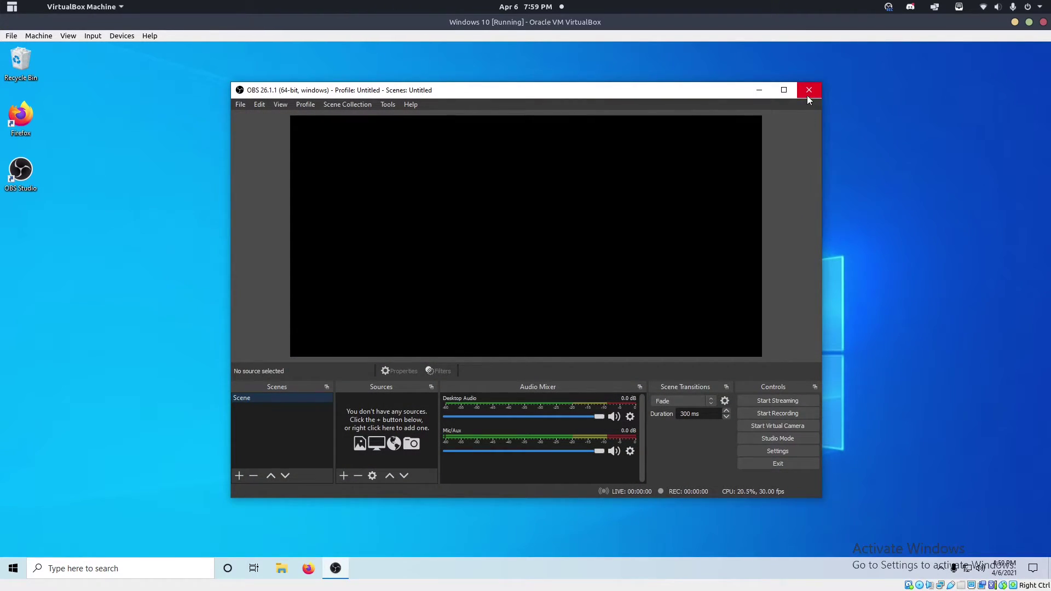
Close OBS Studio and rearrange the OBS Studio icon on the desktop.
drag(686, 91, 606, 96)
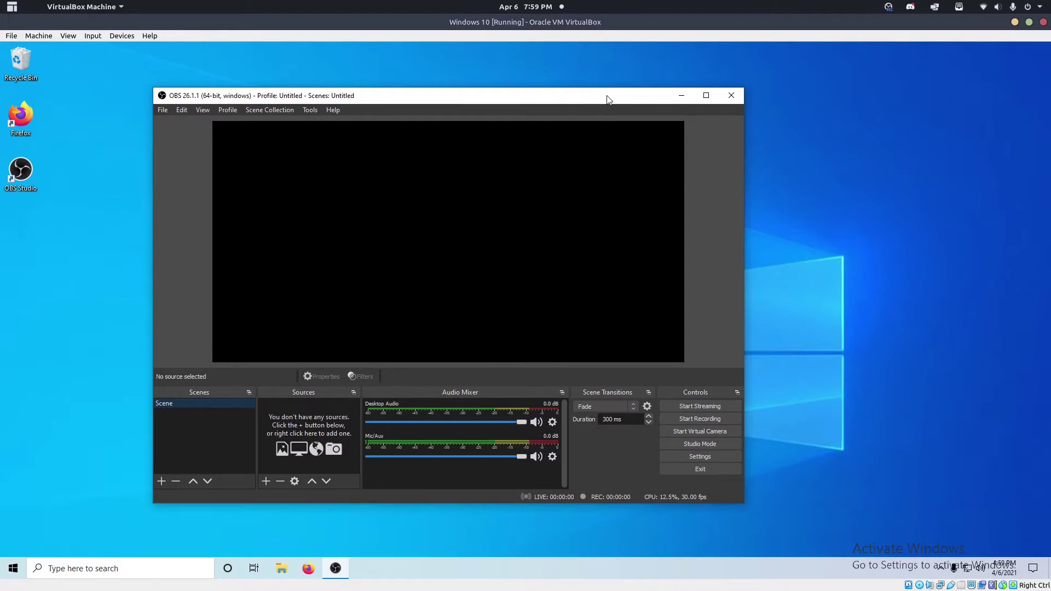
click(731, 95)
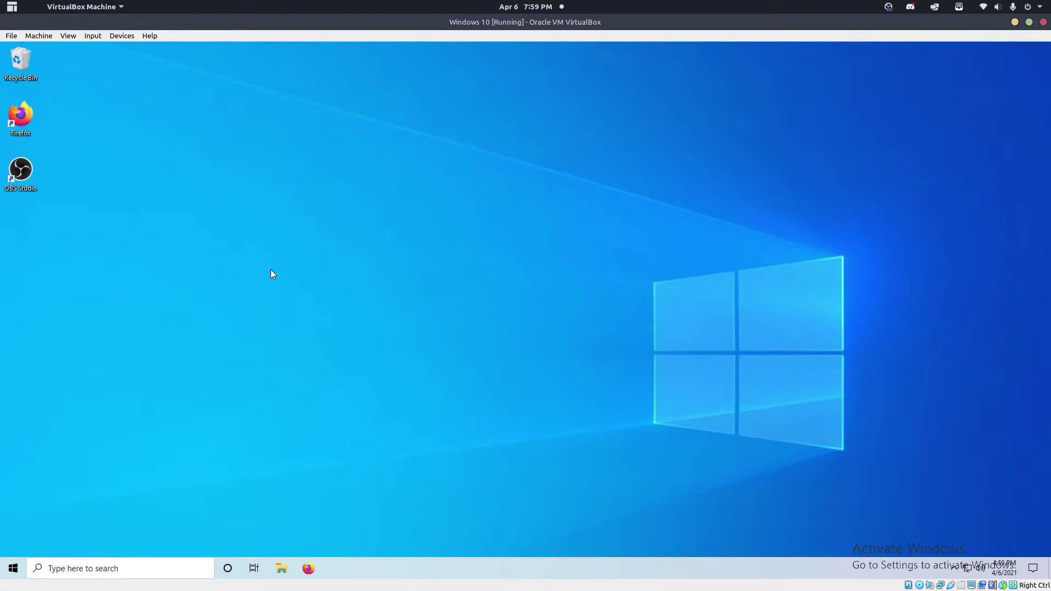
drag(21, 168, 644, 171)
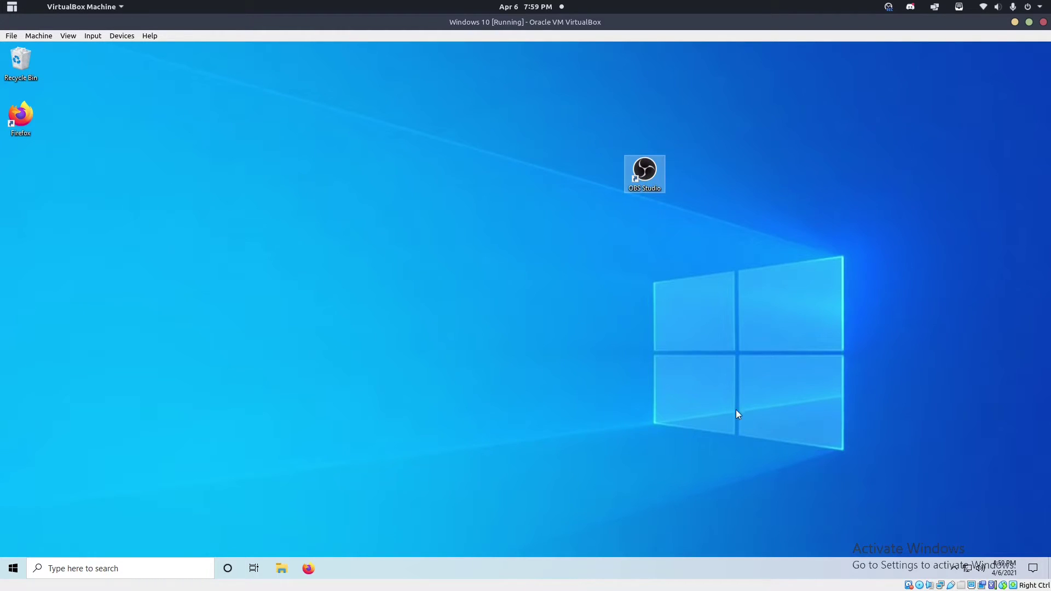
drag(651, 247, 22, 170)
Open the OBS Studio (64bit) Start menu shortcut's file location, then close that Explorer window.
click(13, 569)
scroll(74, 434, down, 6)
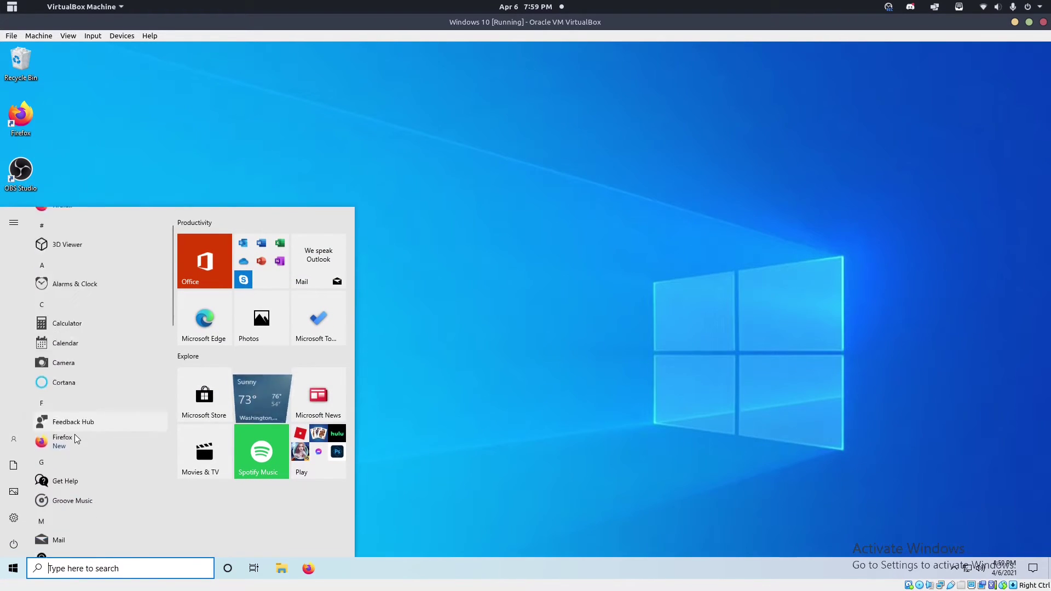
scroll(93, 383, down, 1)
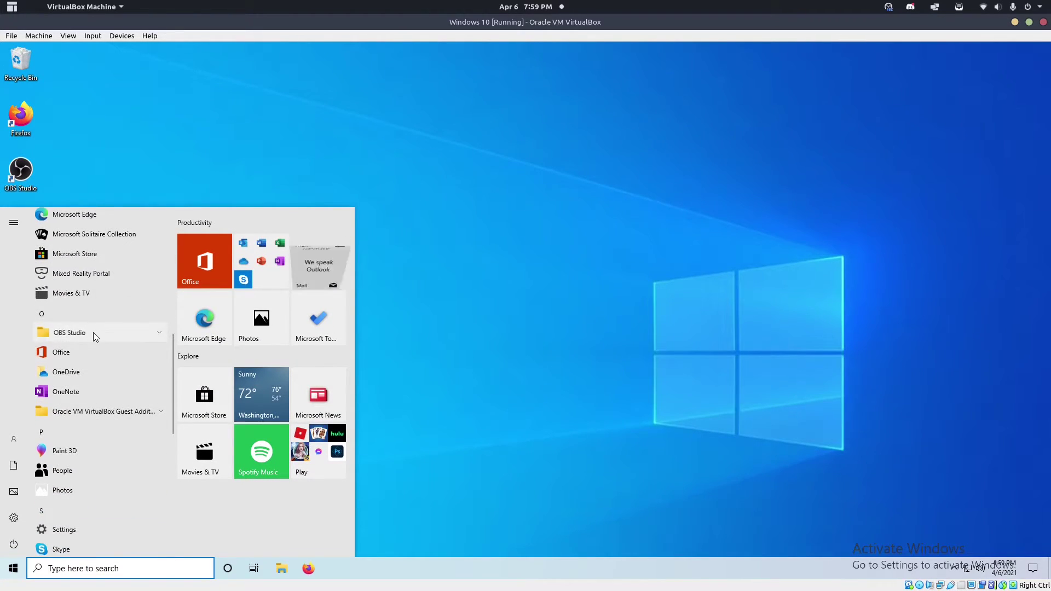
click(93, 332)
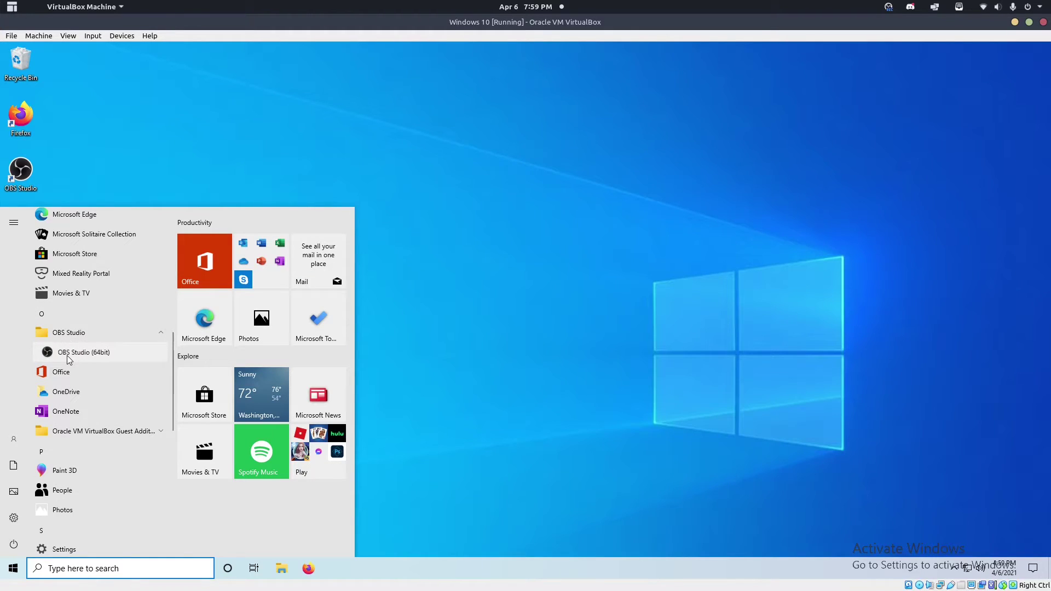
right_click(66, 355)
mouse_move(194, 385)
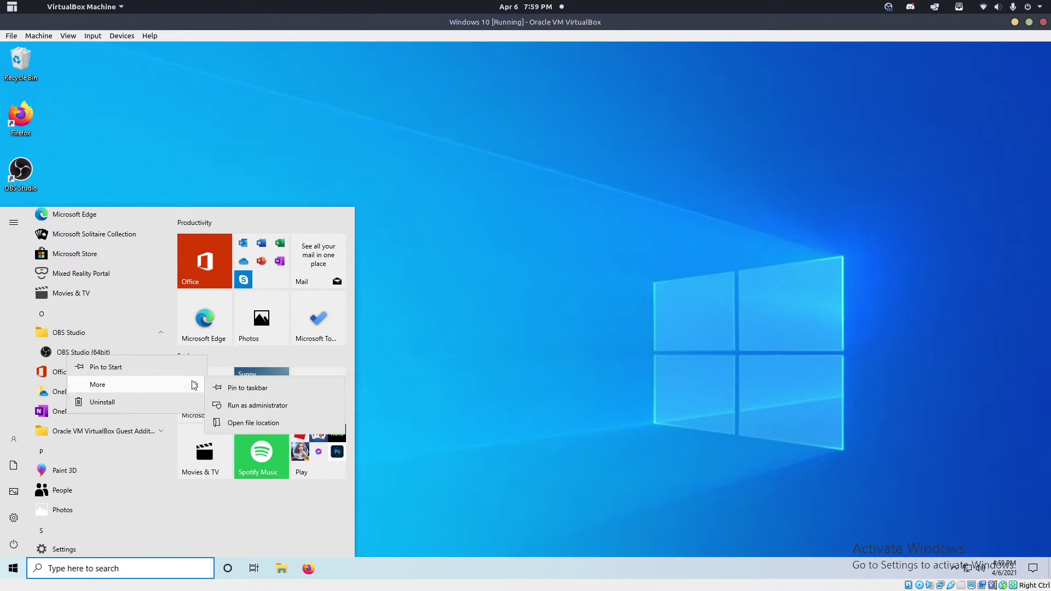
click(342, 407)
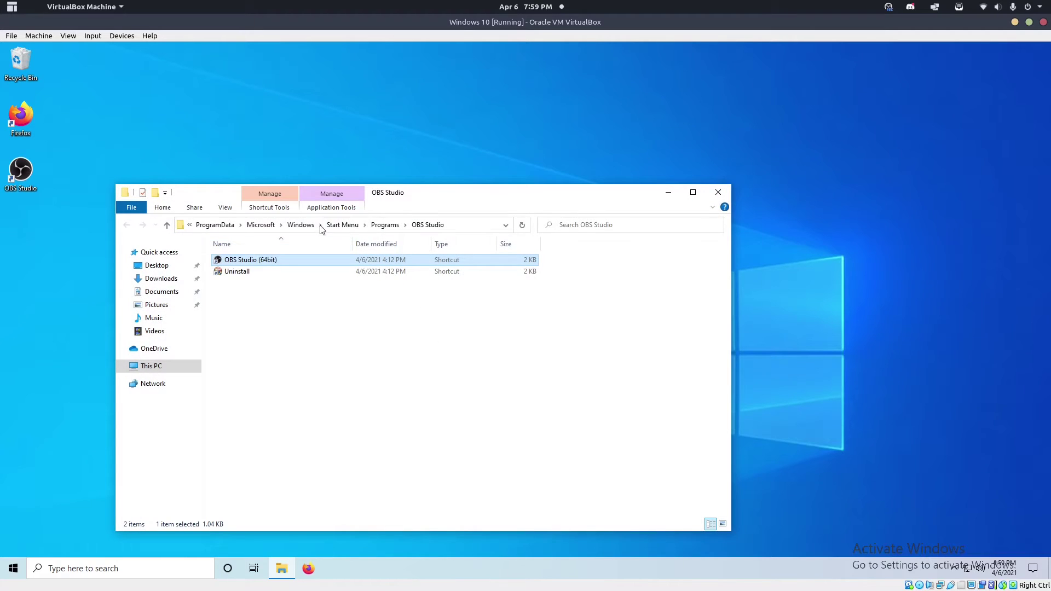
drag(429, 192, 427, 102)
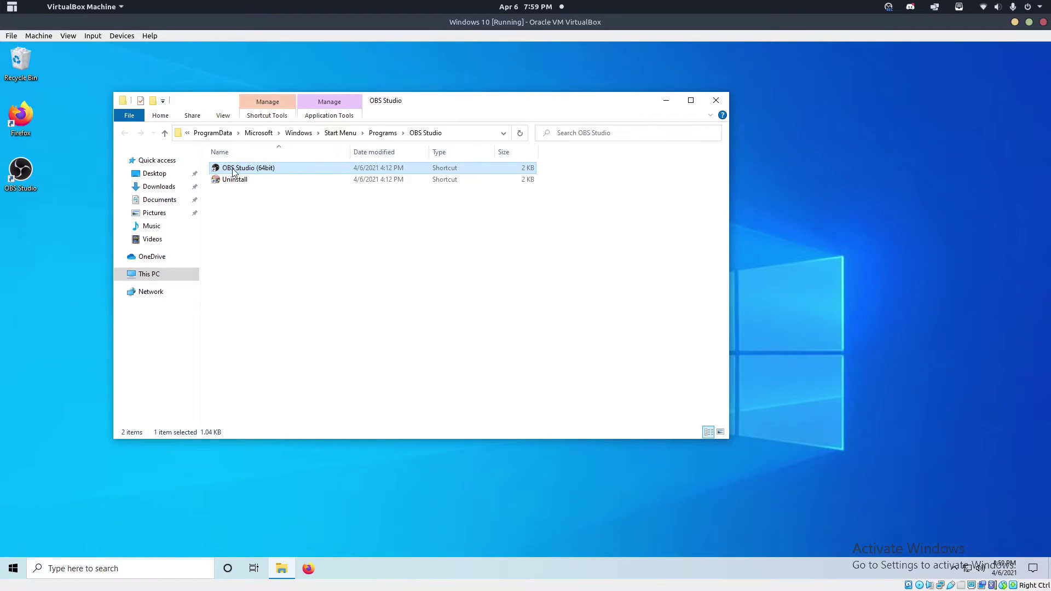
click(716, 100)
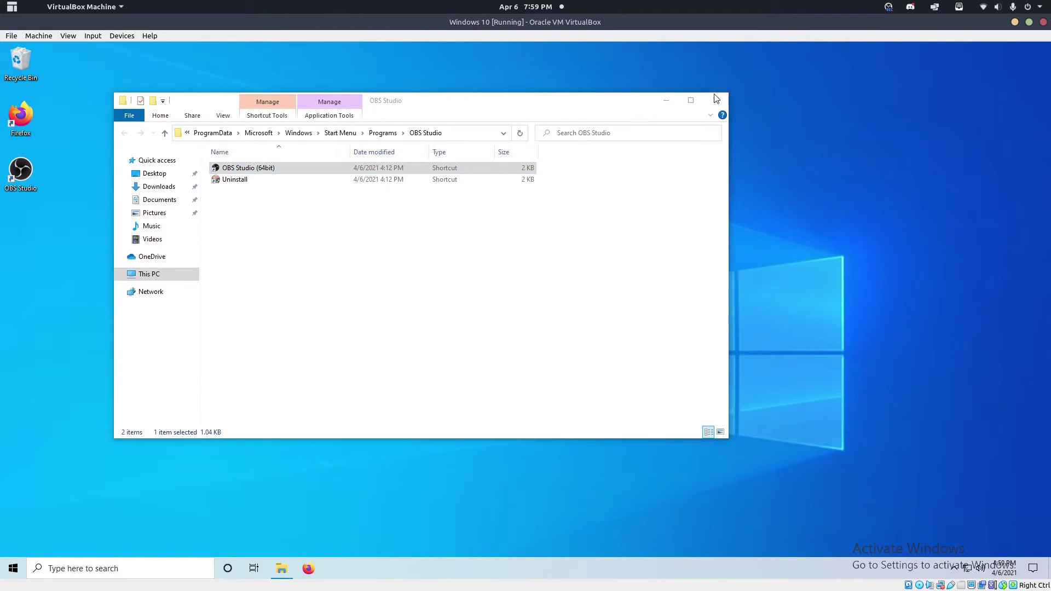
Open the desktop OBS Studio shortcut's Properties and place the caret in its Target.
right_click(26, 170)
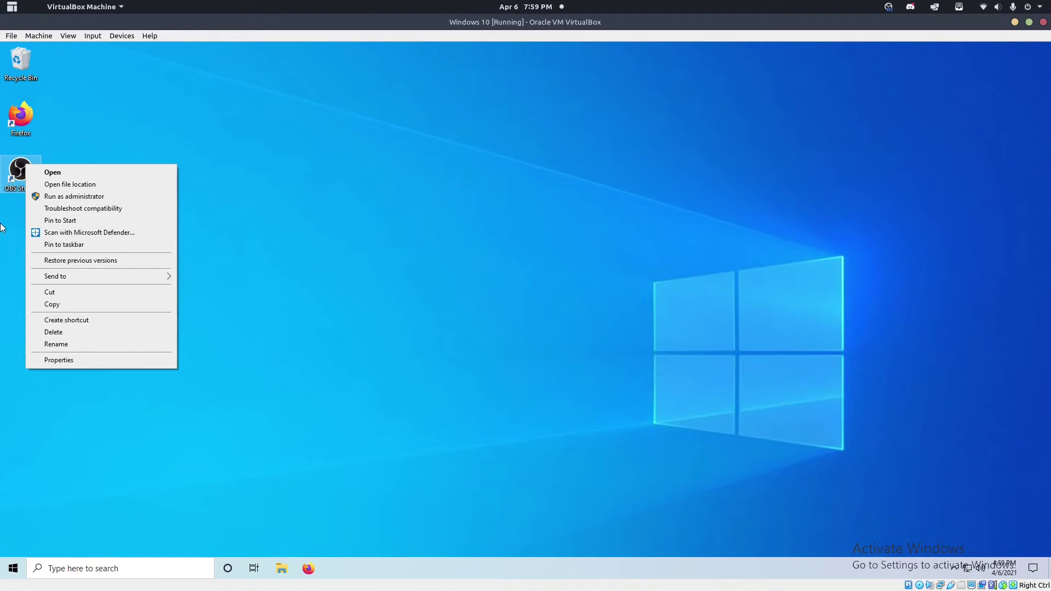
click(63, 360)
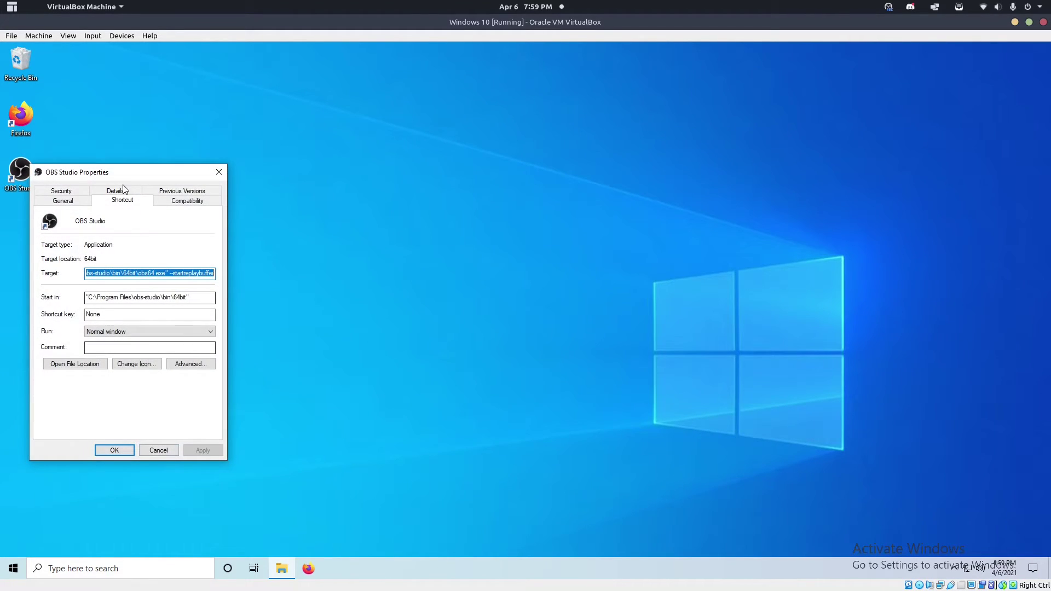
drag(135, 172, 395, 142)
click(443, 244)
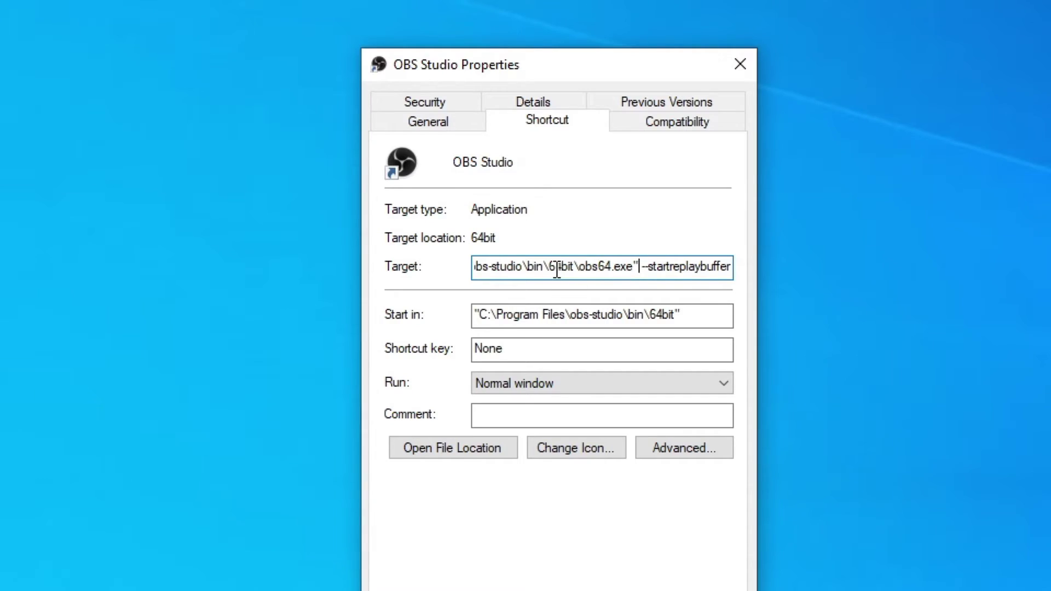
click(388, 244)
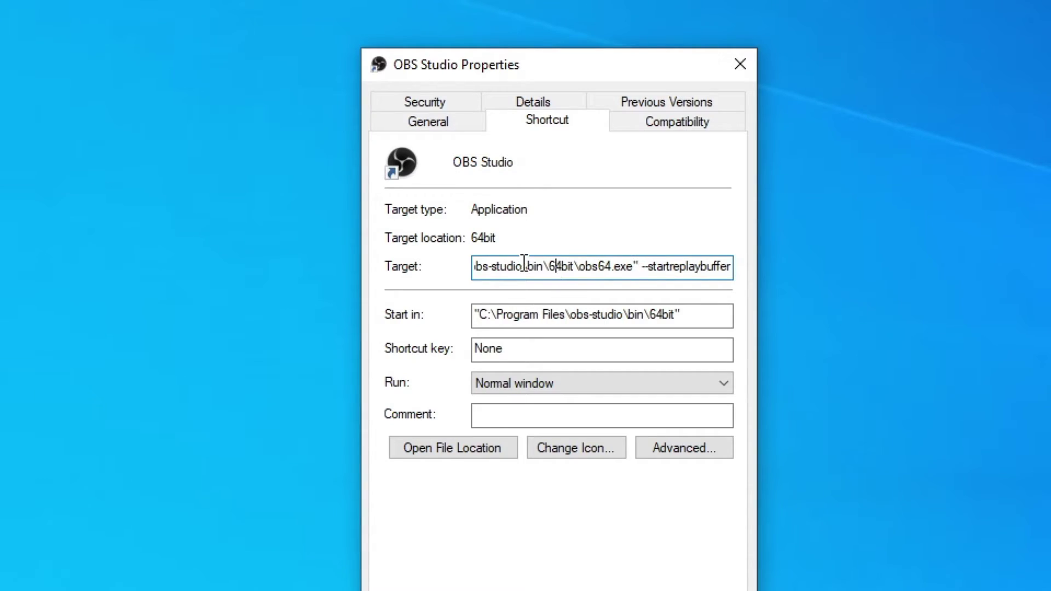
click(645, 261)
Cut and re-paste the --startreplaybuffer argument in the Target, then select the whole value.
drag(642, 266, 759, 267)
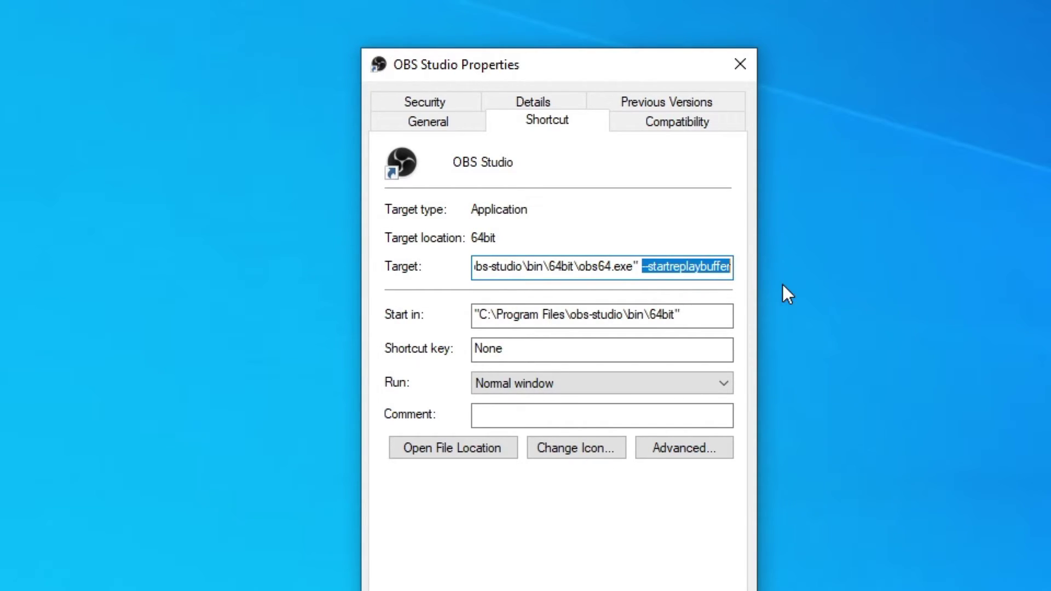
click(727, 270)
click(544, 270)
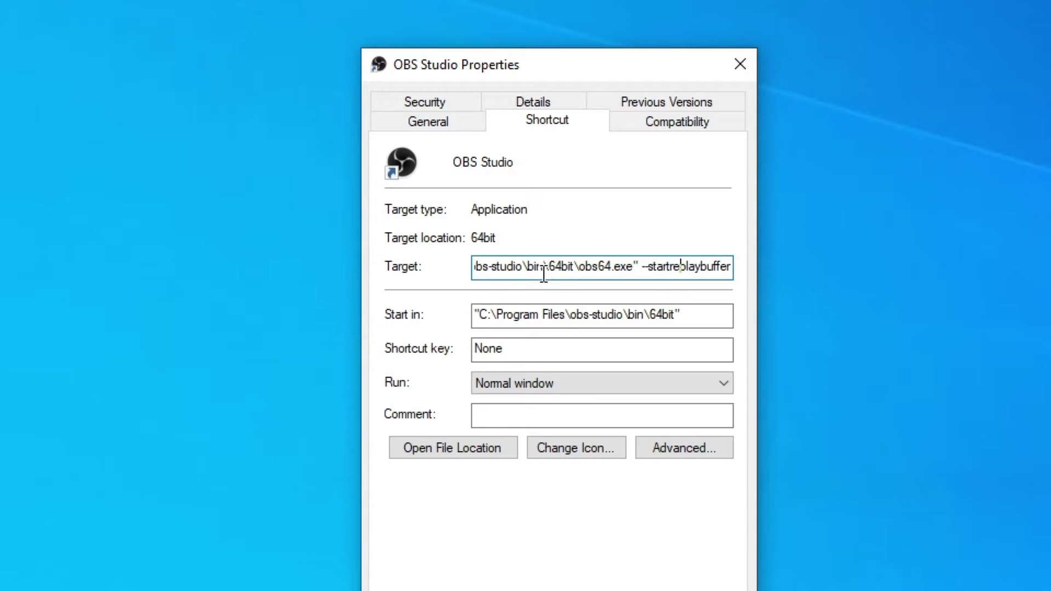
drag(642, 266, 766, 261)
right_click(706, 259)
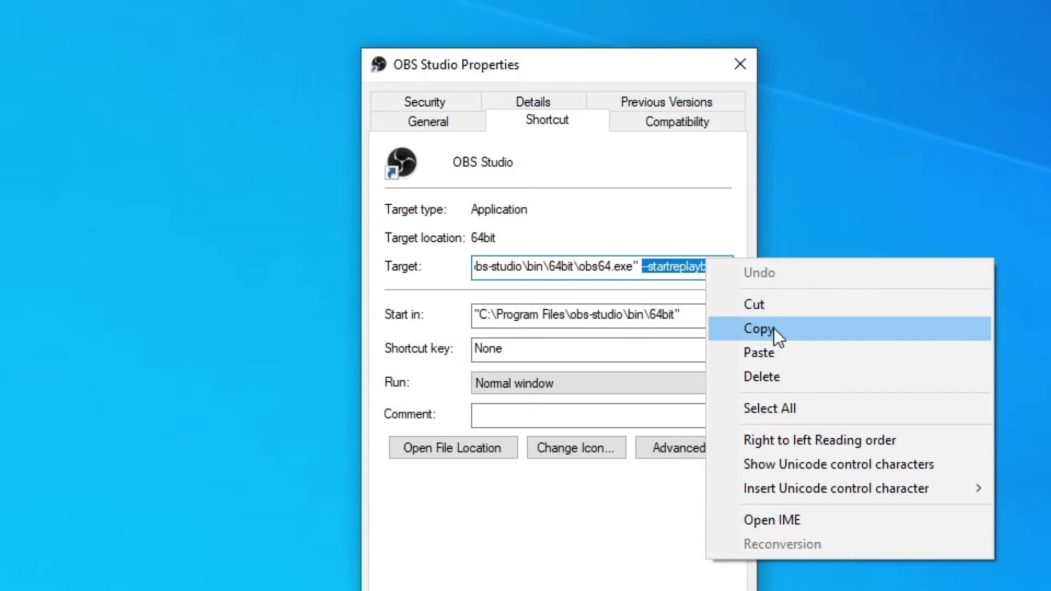
click(763, 306)
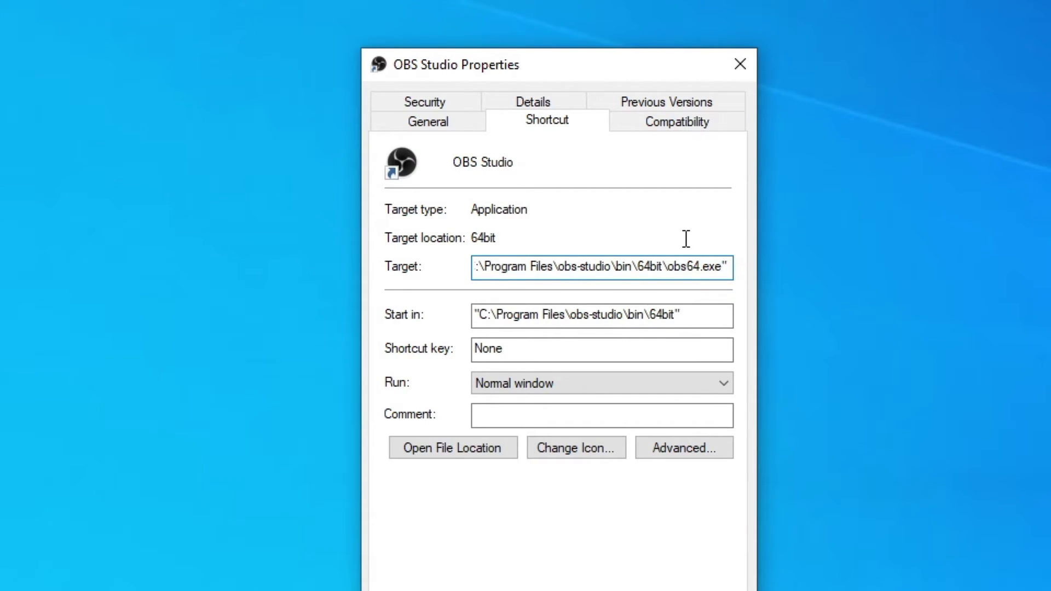
key(ctrl+v)
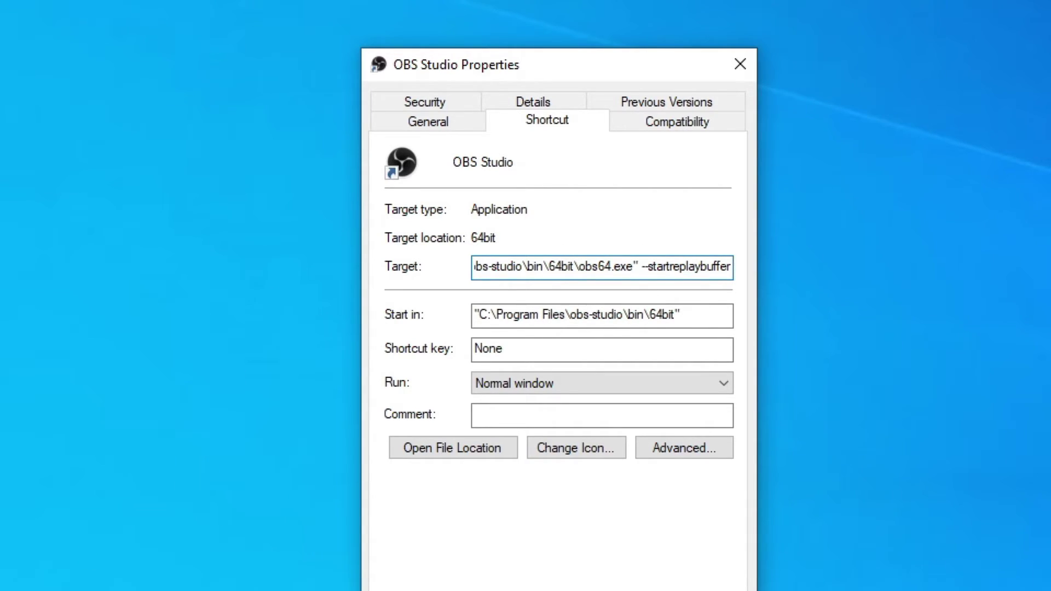
key(ctrl+a)
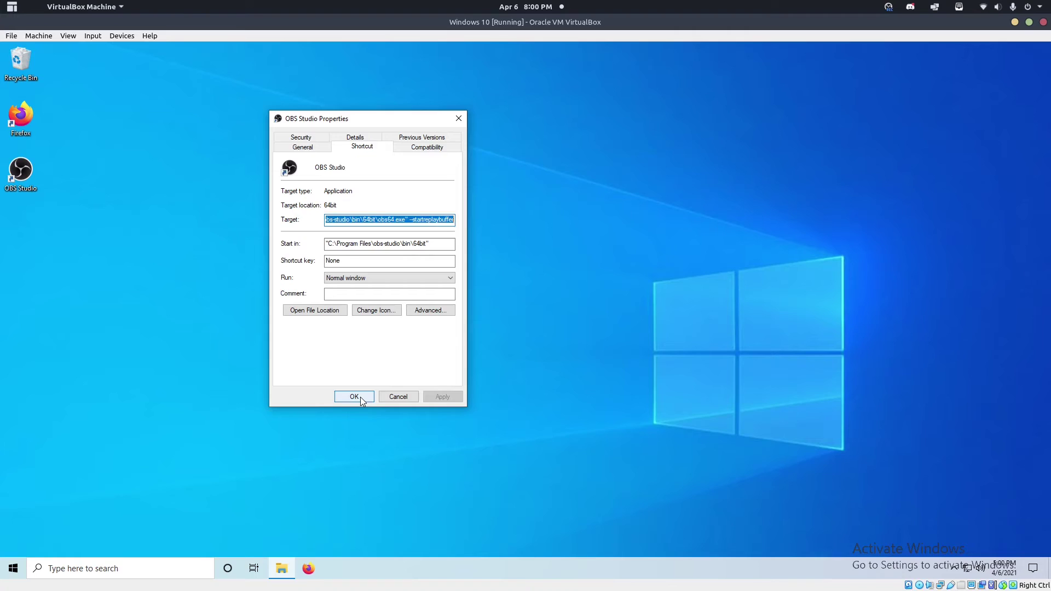
Save the shortcut changes, then open the OBS Studio (64bit) file location from the Start menu.
click(495, 572)
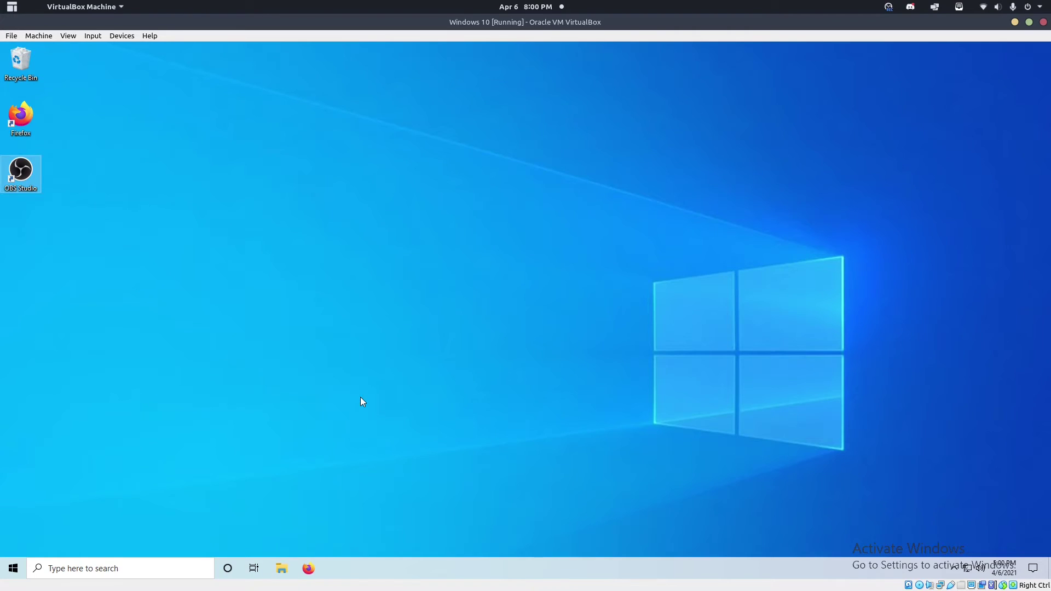
click(467, 272)
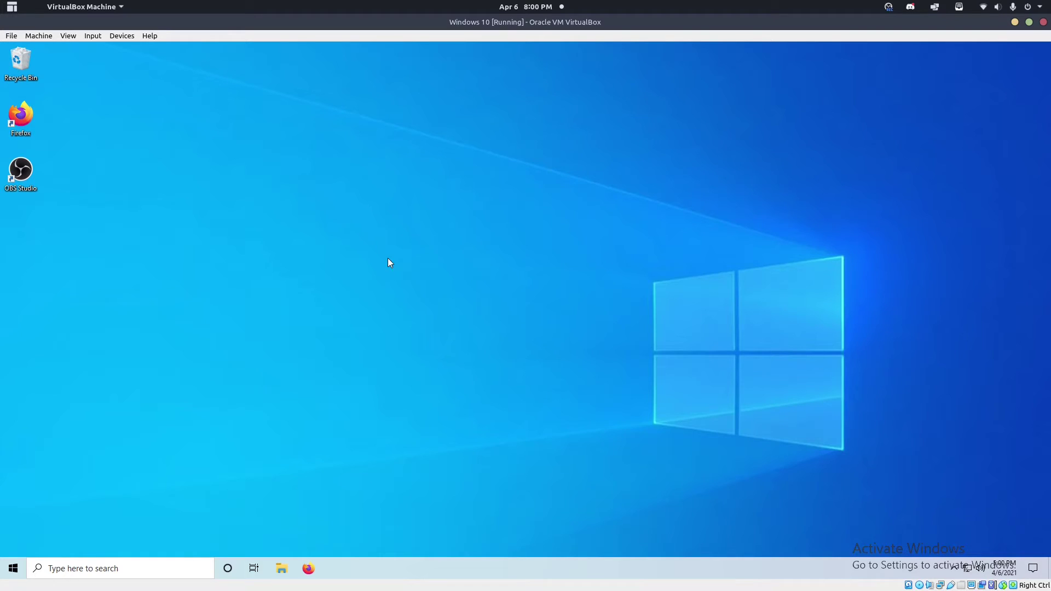
click(103, 566)
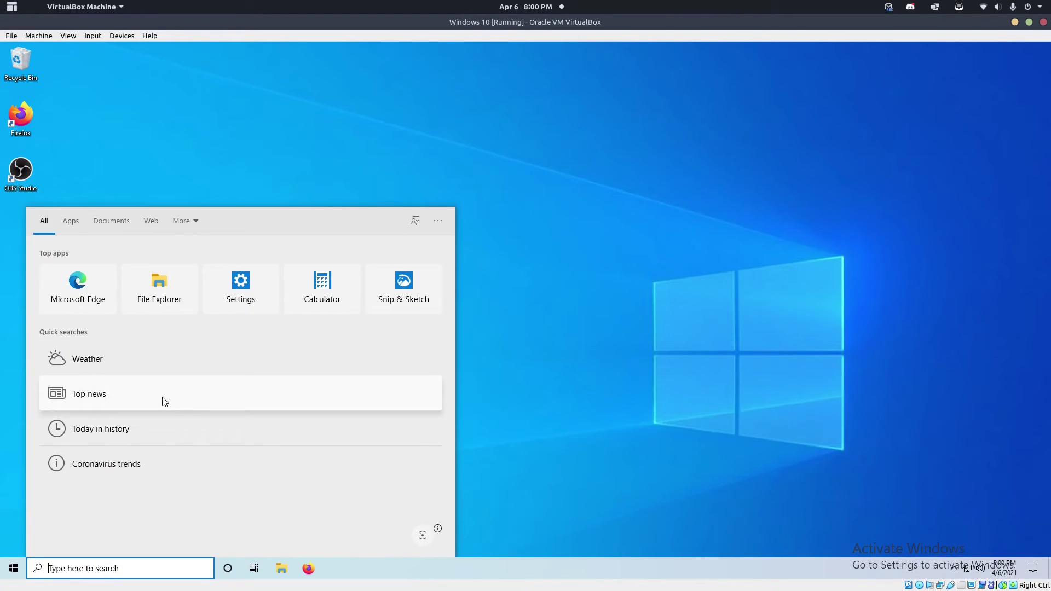
click(13, 568)
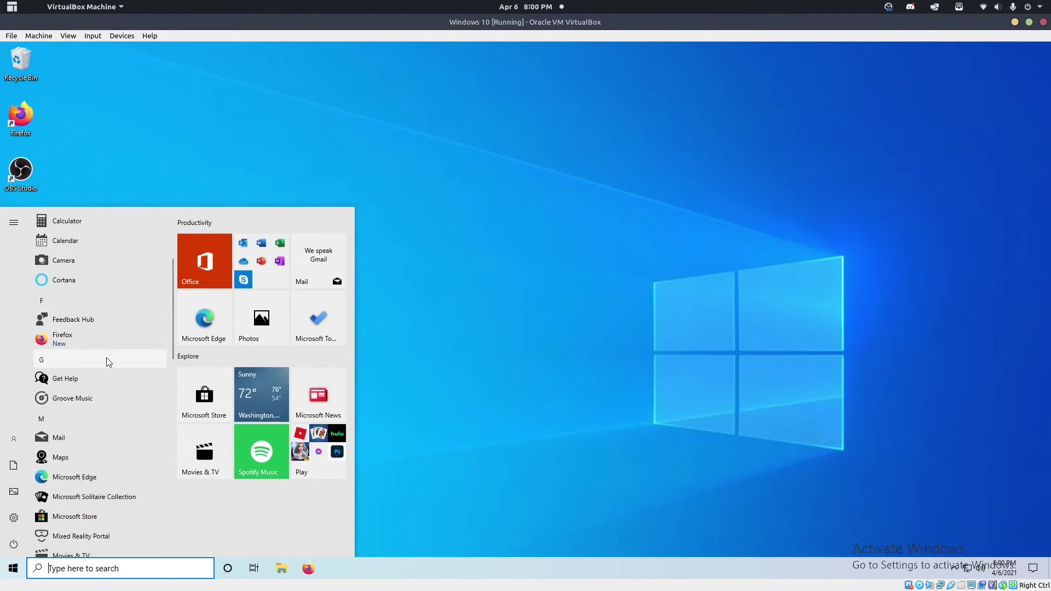
scroll(106, 356, down, 5)
click(101, 278)
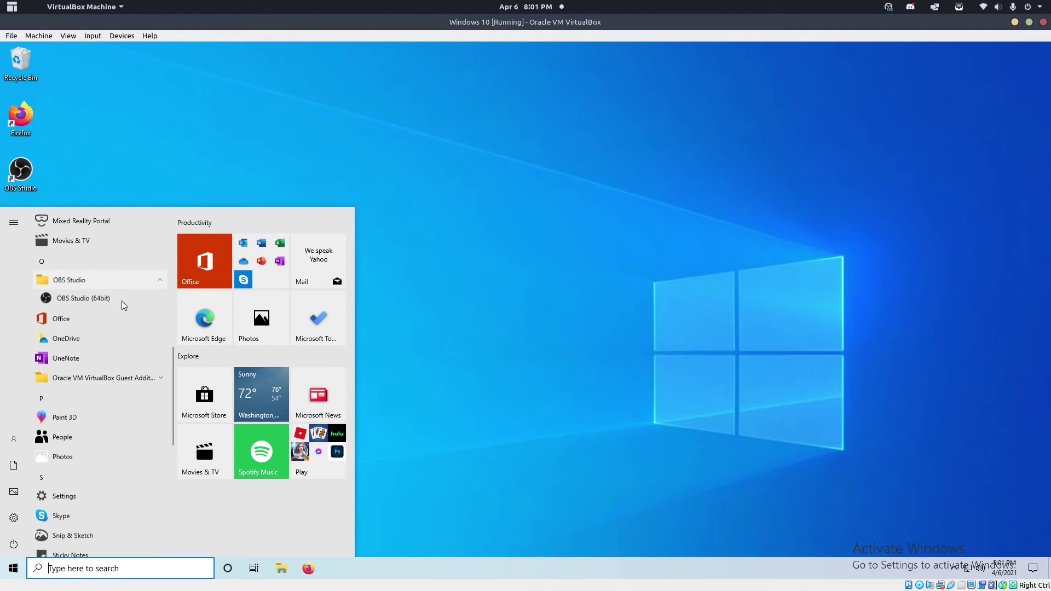
right_click(113, 299)
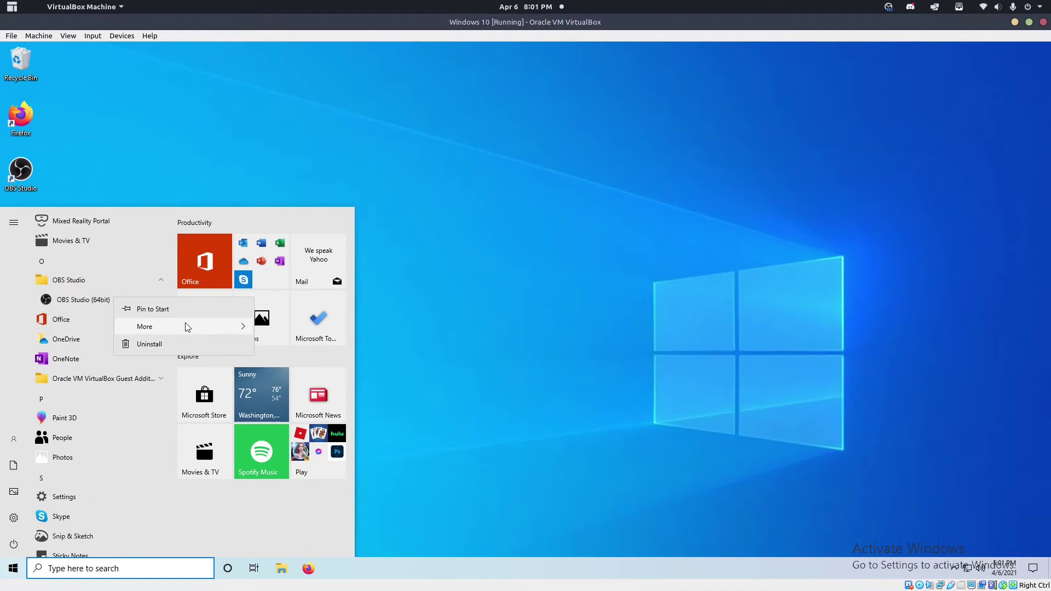
mouse_move(185, 327)
click(305, 363)
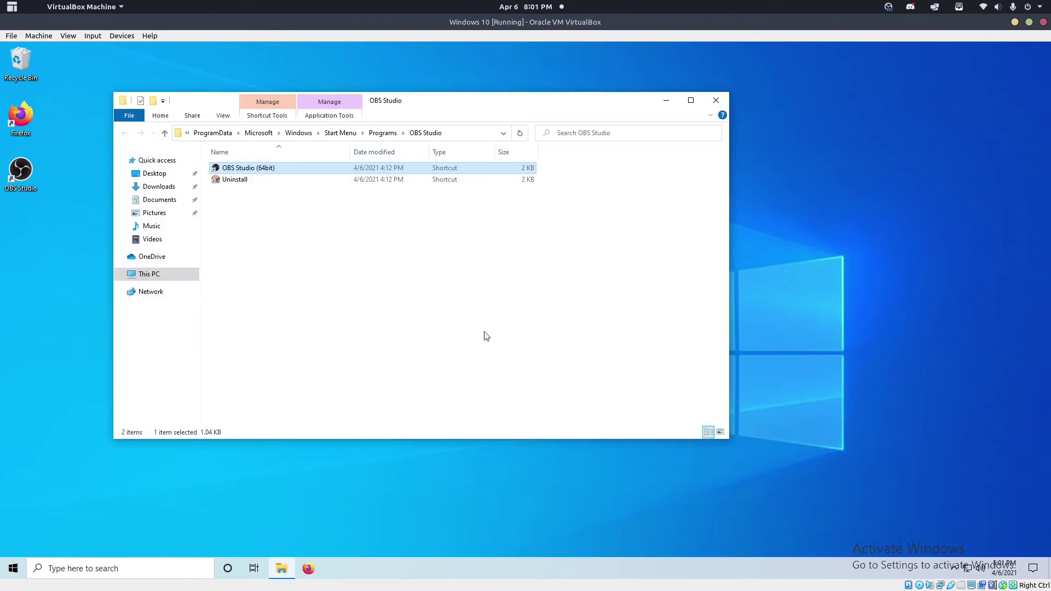
drag(466, 102, 463, 136)
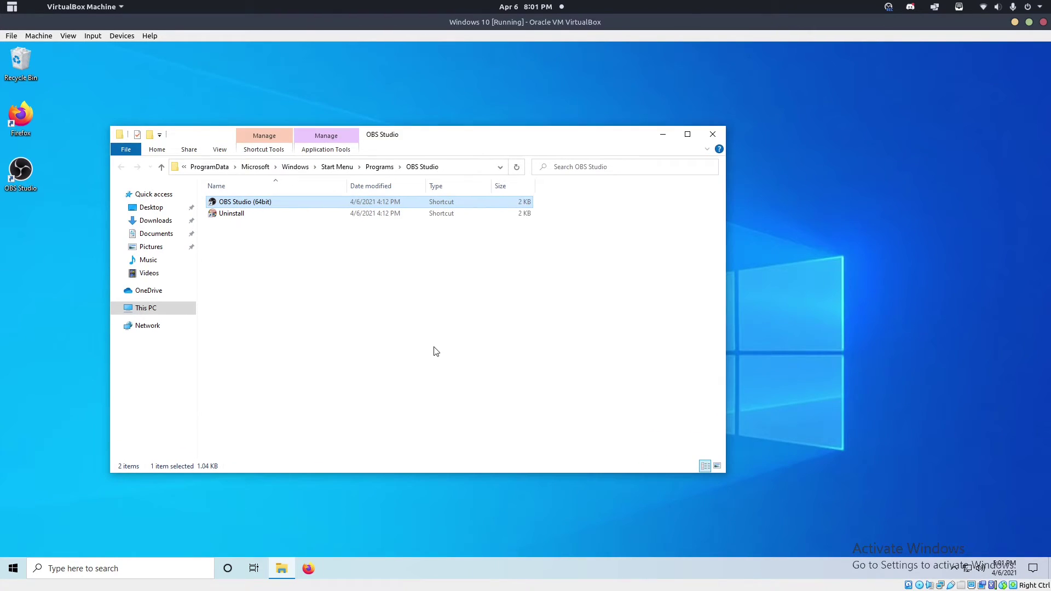
click(436, 352)
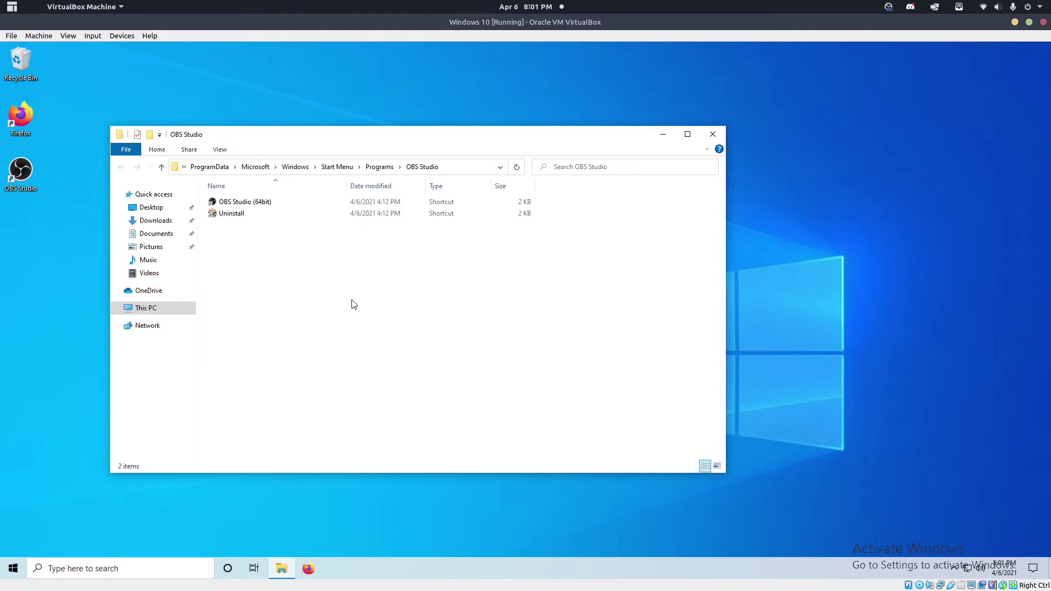
Open the user's Startup folder with shell:startup in the Run dialog.
key(super+r)
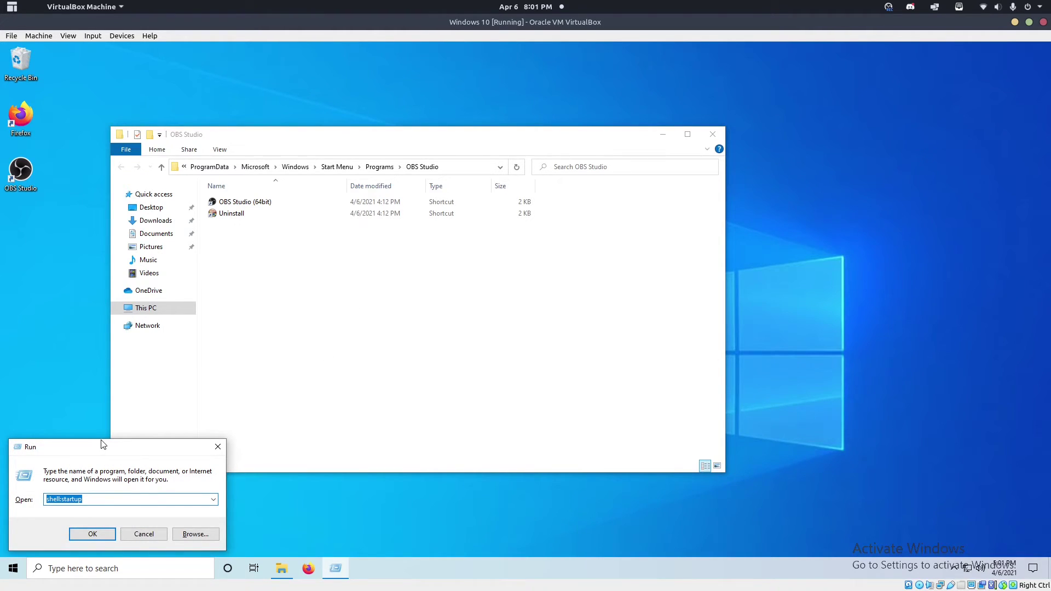
drag(108, 446, 489, 237)
key(BackSpace)
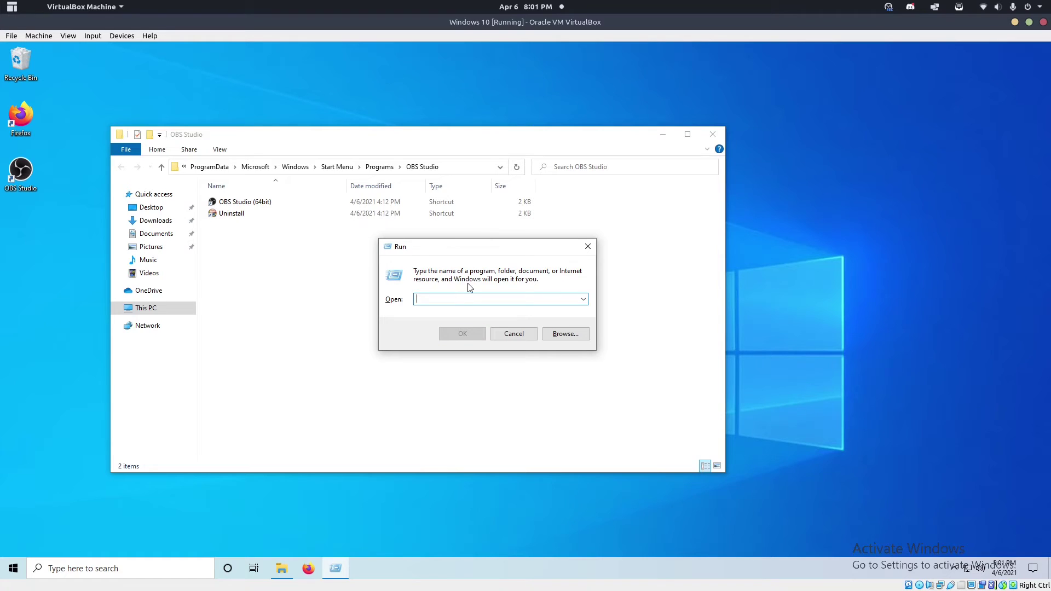
text(shell:sta)
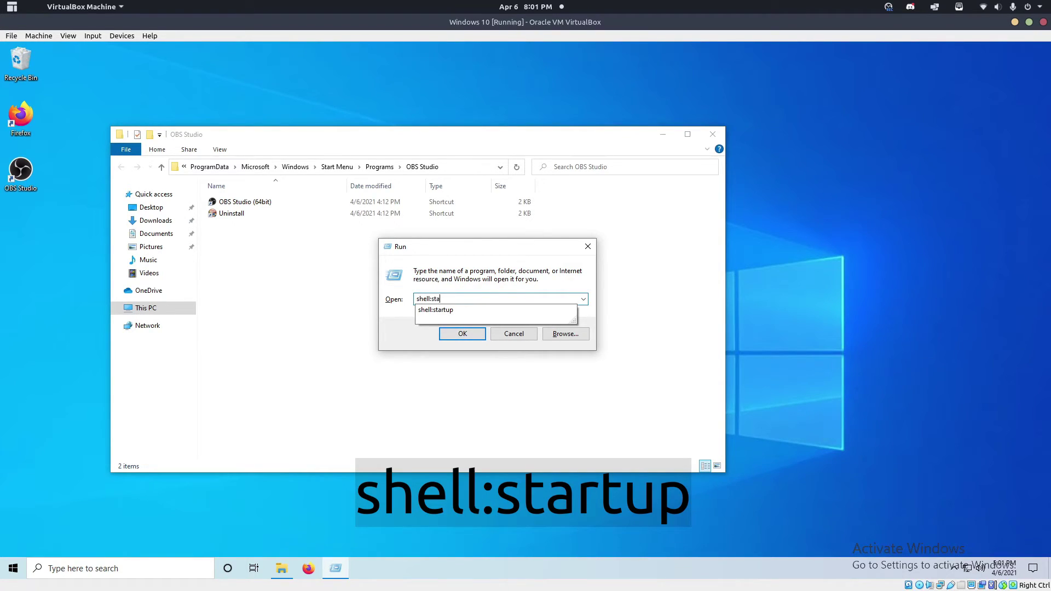
text(rtup)
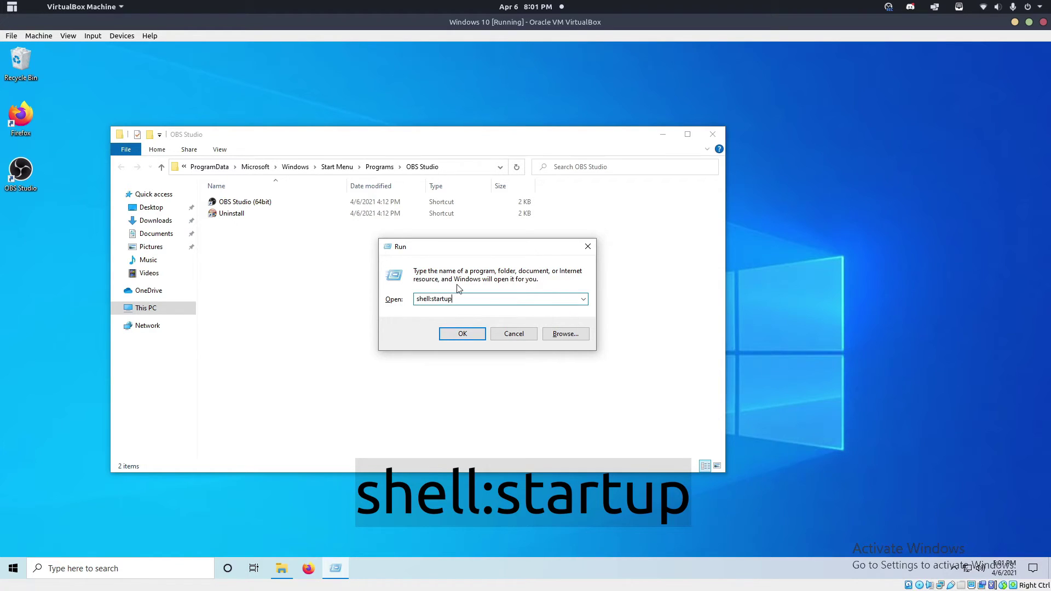
click(475, 334)
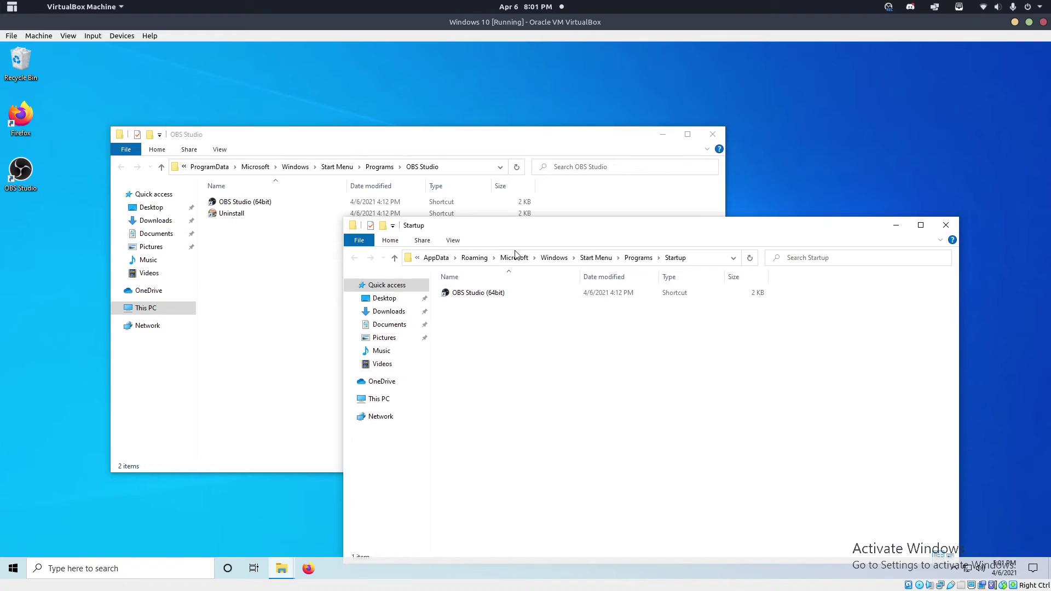
Delete the old OBS Studio shortcut from the Startup folder, leaving it empty.
drag(542, 229, 605, 136)
right_click(544, 200)
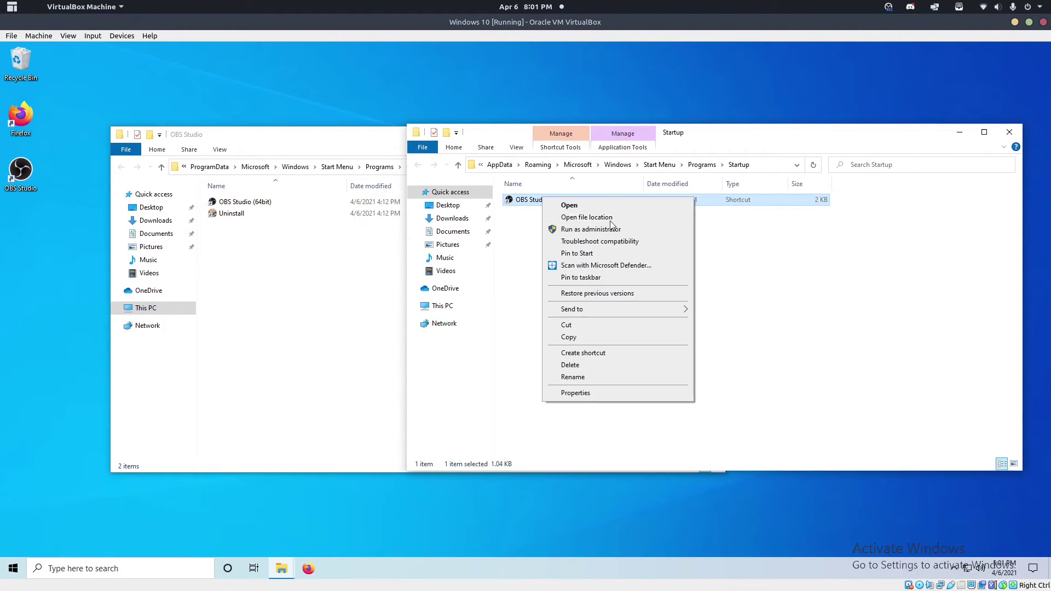
click(592, 364)
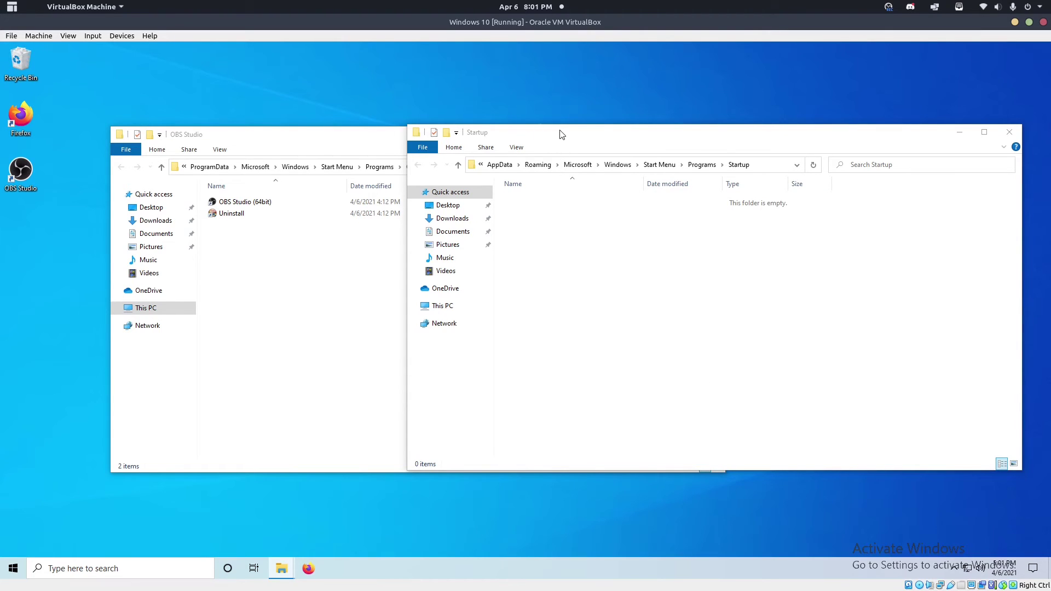
drag(561, 136, 534, 187)
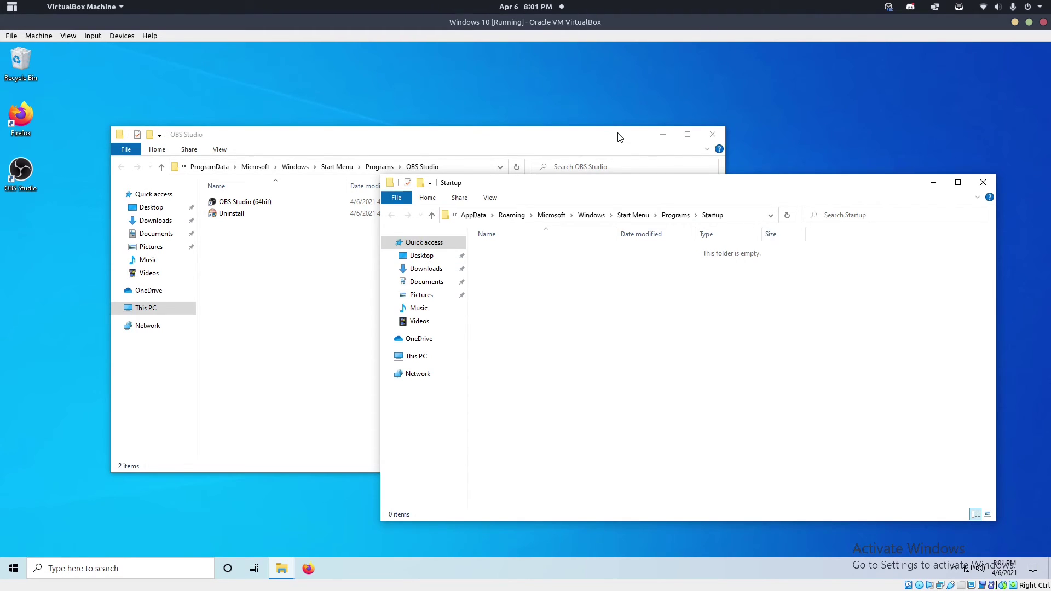
Copy the OBS Studio (64bit) shortcut from the OBS Studio folder.
click(274, 314)
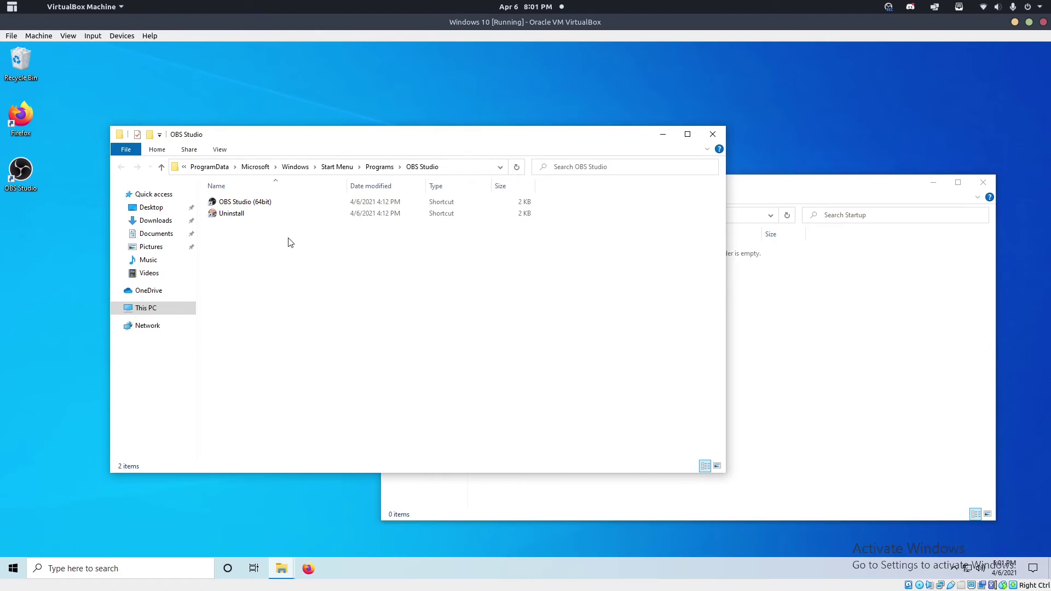
right_click(220, 204)
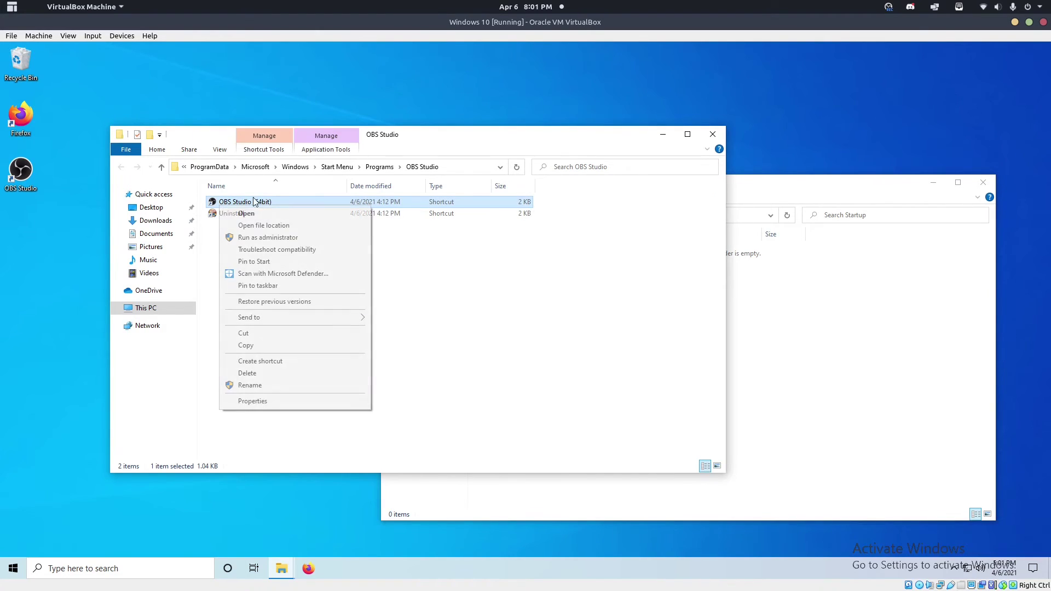
click(252, 346)
drag(441, 137, 368, 99)
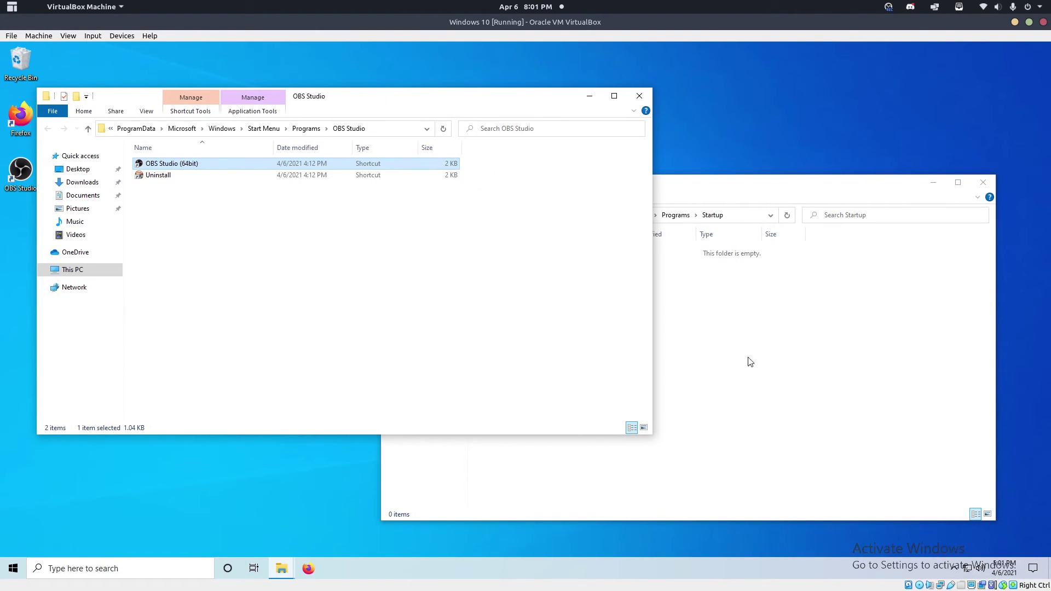
Paste the shortcut into the empty Startup folder and close both Explorer windows.
click(695, 198)
right_click(574, 305)
click(625, 378)
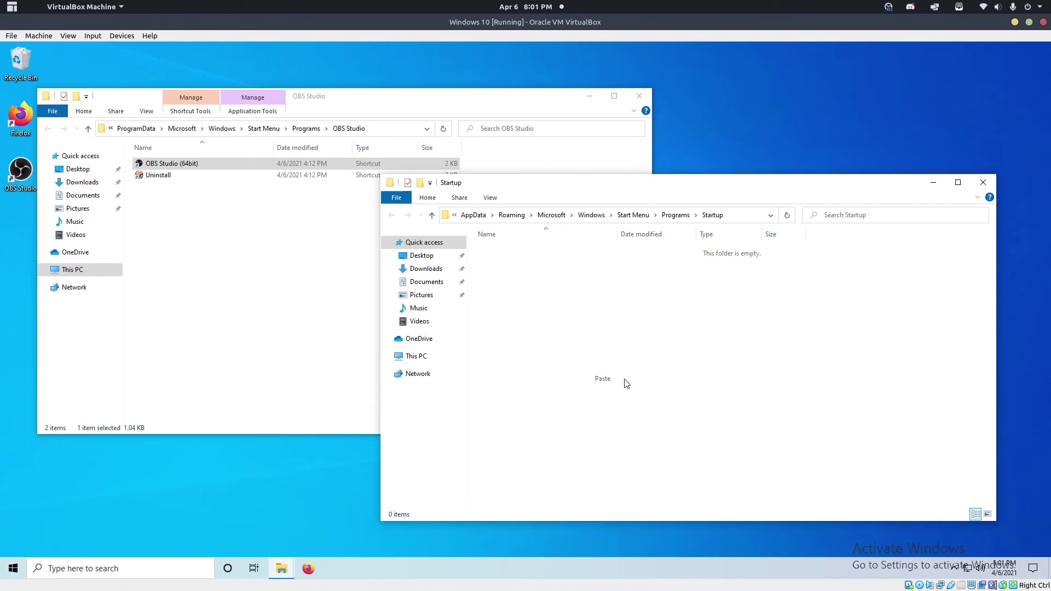
click(983, 182)
click(645, 93)
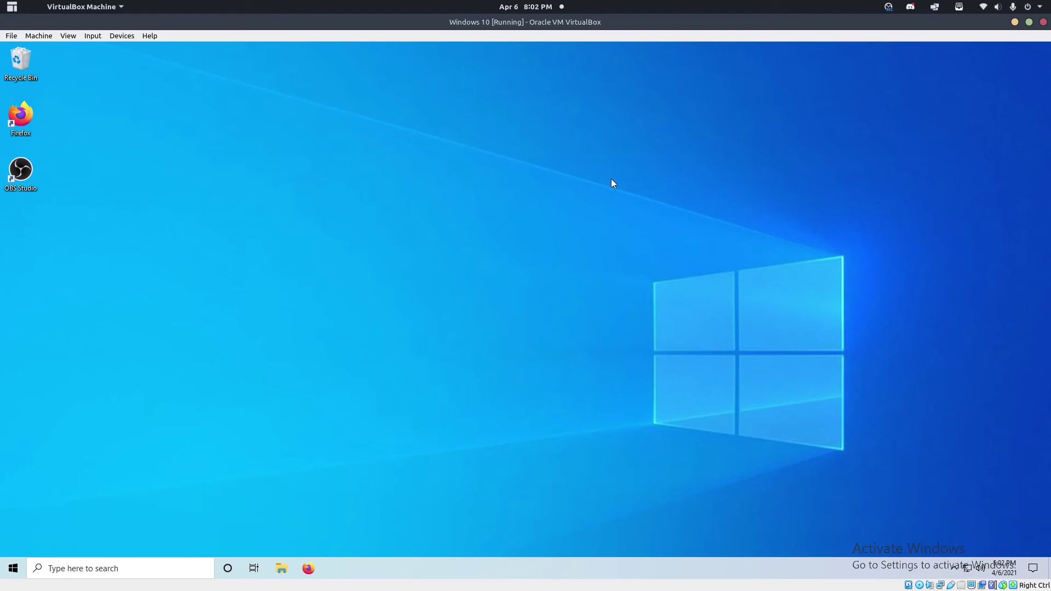
Restart Windows from the Start menu's Power options, then dismiss the lock screen to sign in.
click(13, 568)
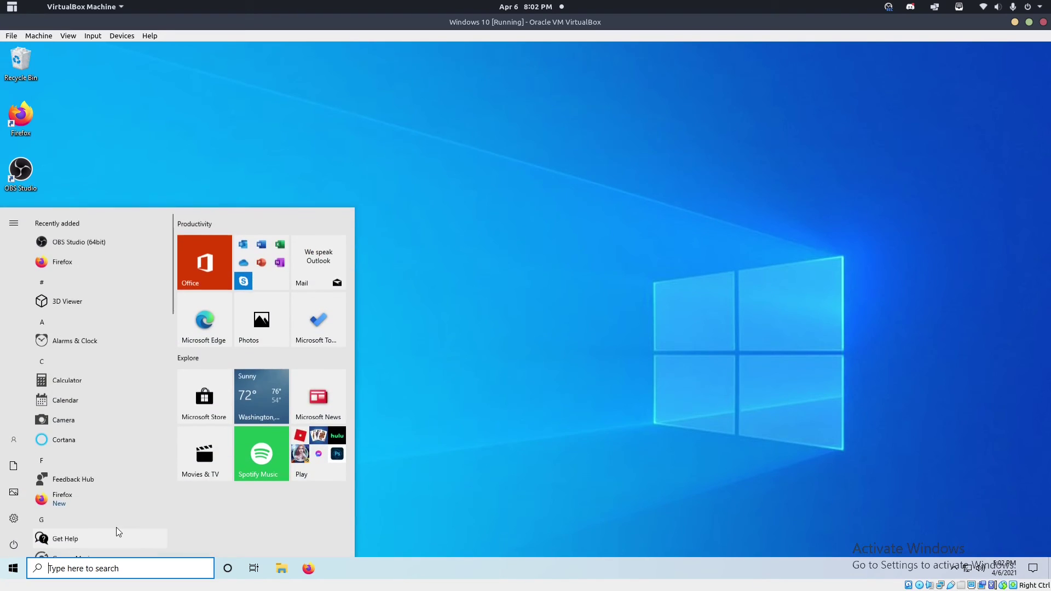
click(5, 545)
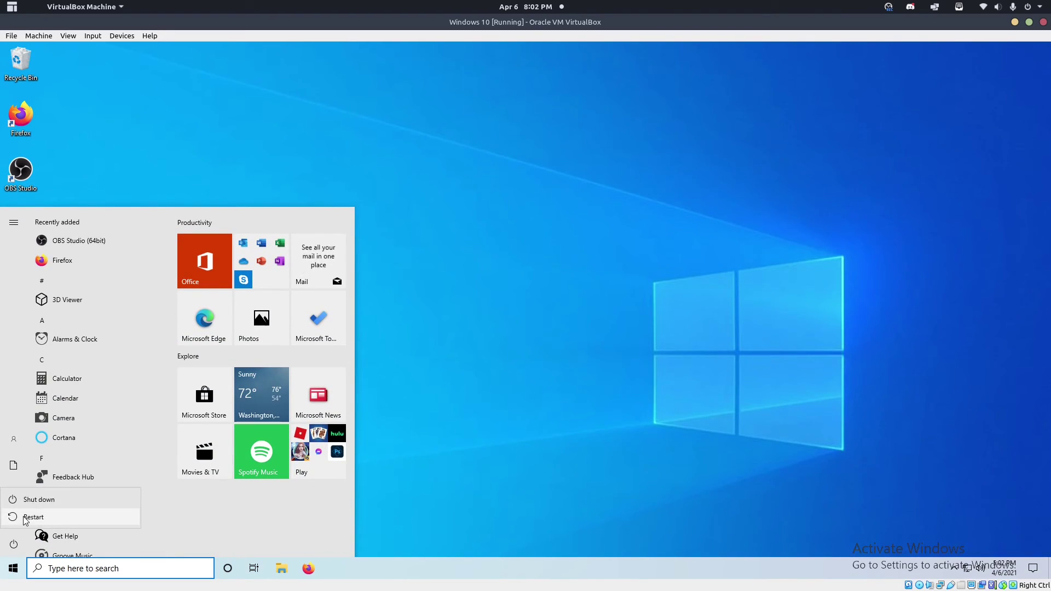
click(17, 518)
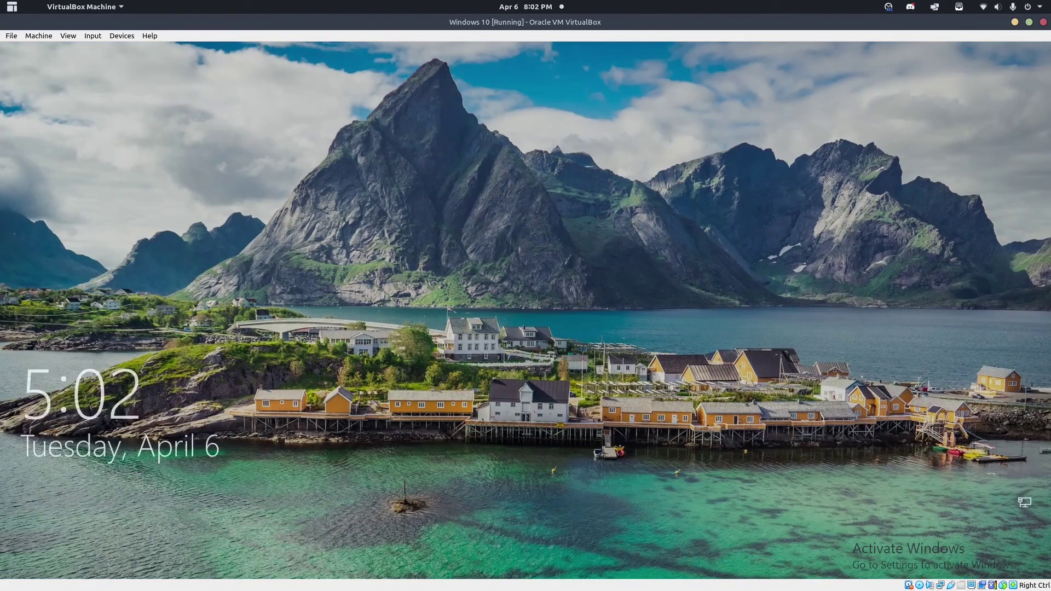
click(502, 349)
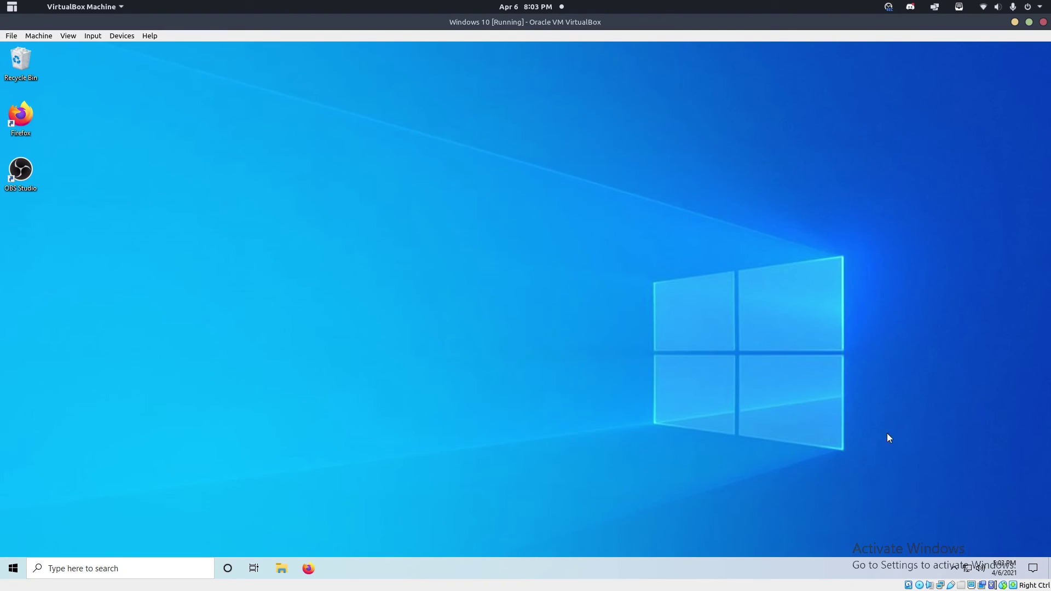
click(953, 568)
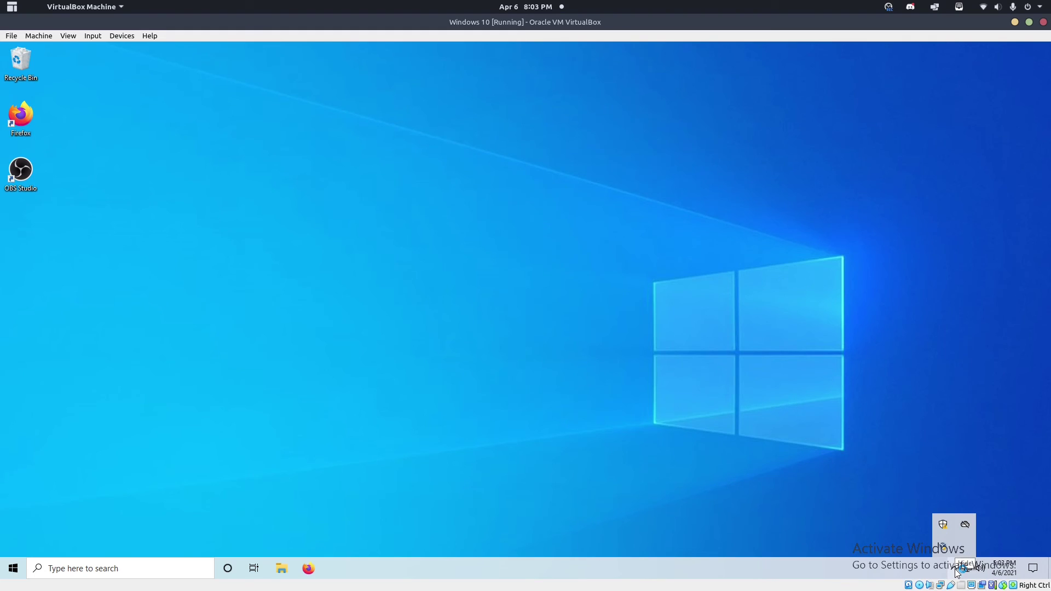
click(954, 569)
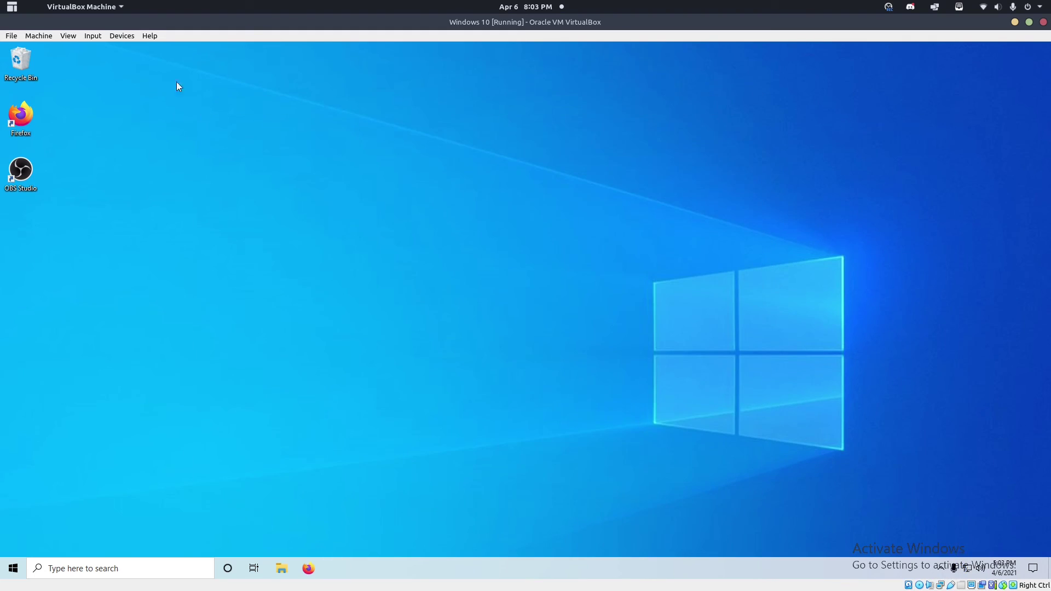
click(942, 568)
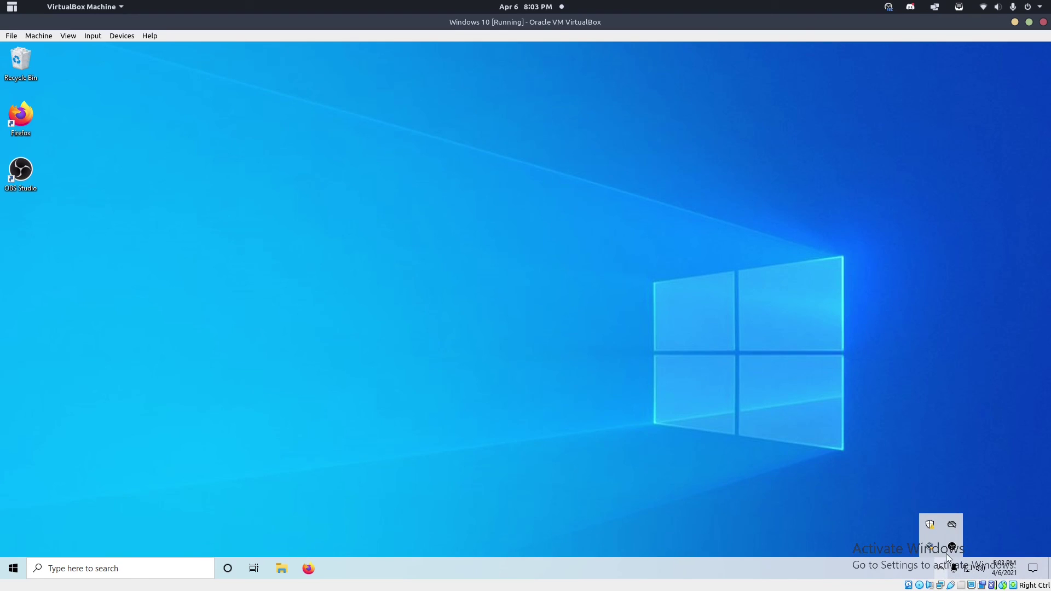
click(952, 546)
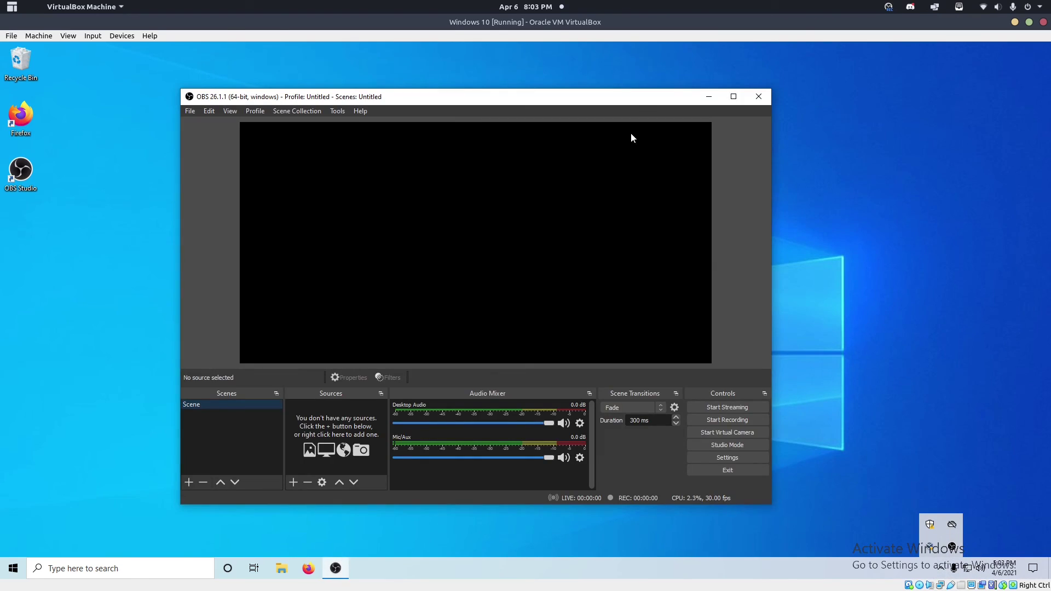
mouse_move(631, 97)
mouse_down()
mouse_move(639, 143)
mouse_move(660, 109)
mouse_move(625, 84)
mouse_up()
click(949, 461)
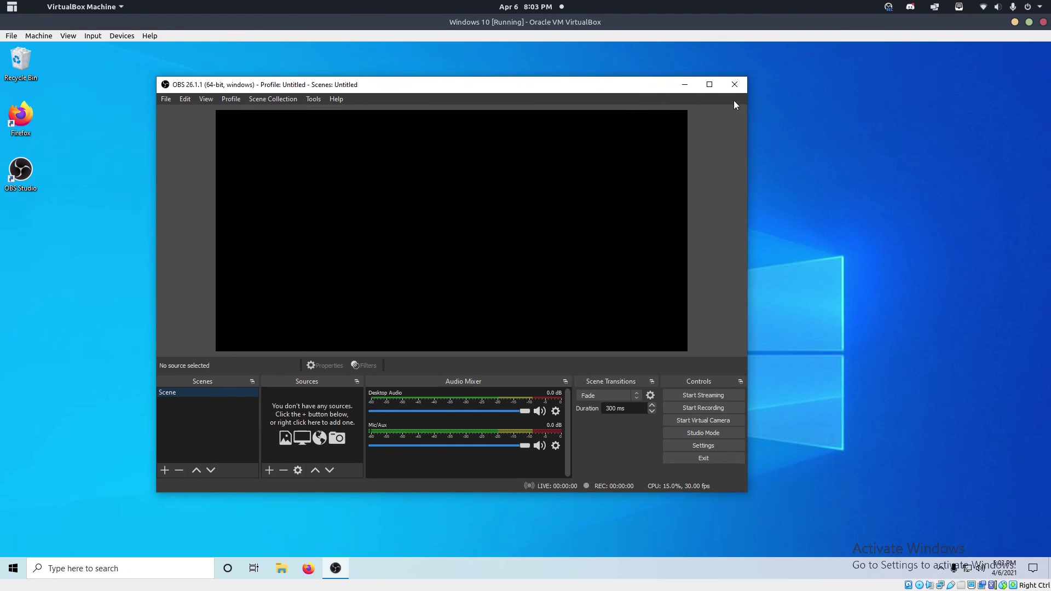
click(736, 88)
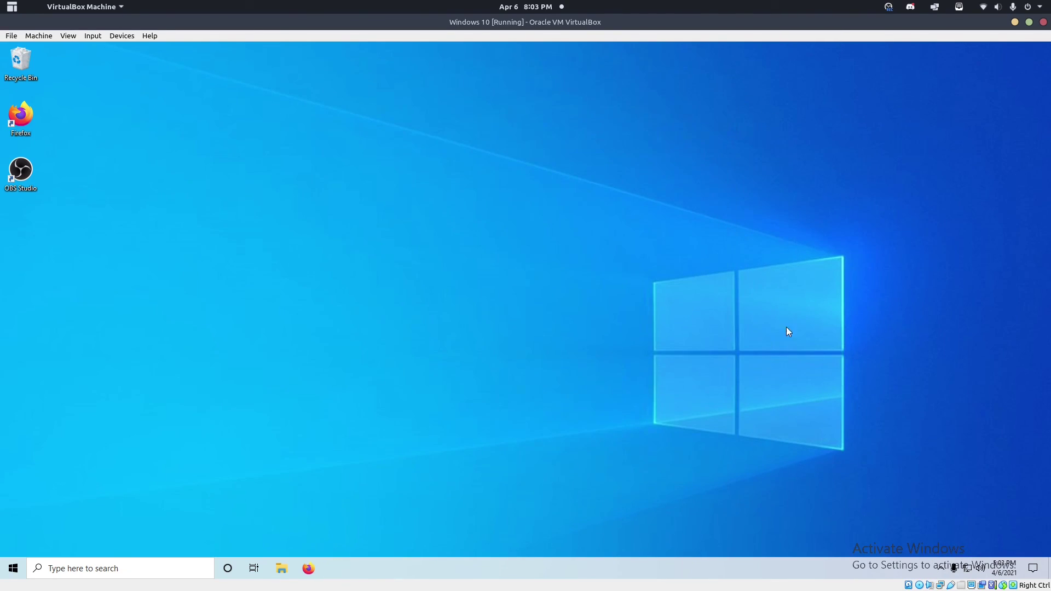